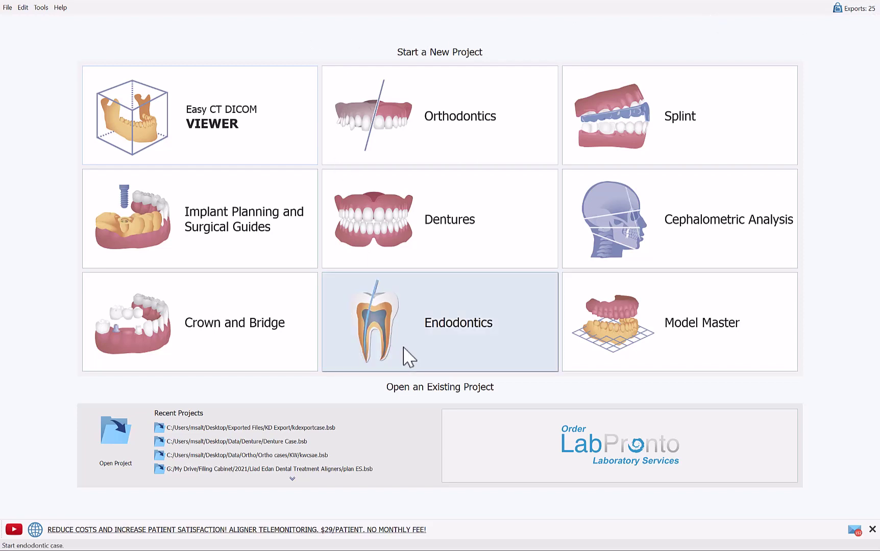
Start a new Orthodontics aligner case using Import Models.
click(473, 142)
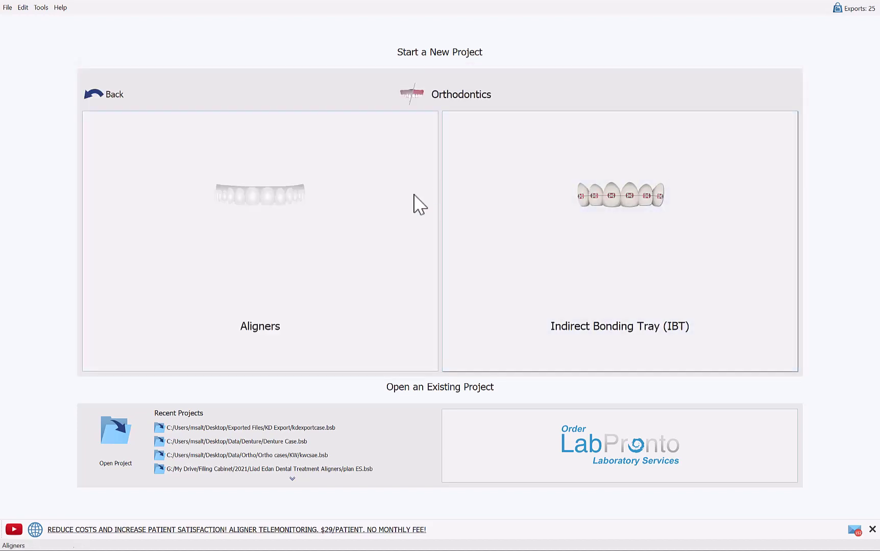
click(388, 233)
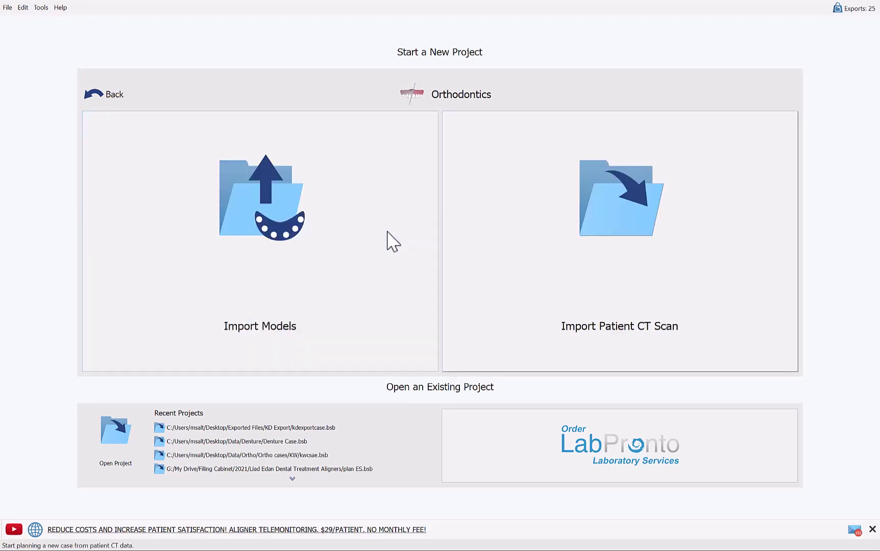
click(388, 235)
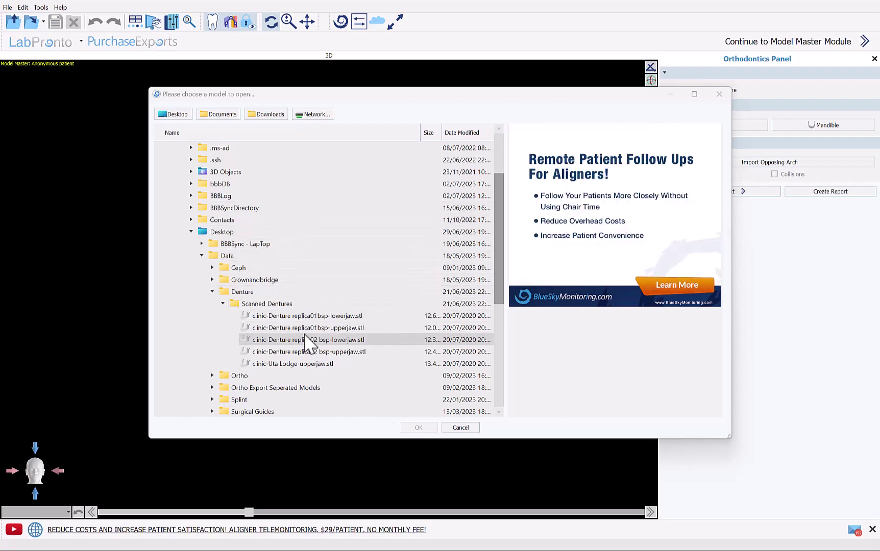
Preview and open the scan clinic-Denture replica01bsp-lowerjaw.stl.
click(306, 316)
drag(691, 260, 573, 348)
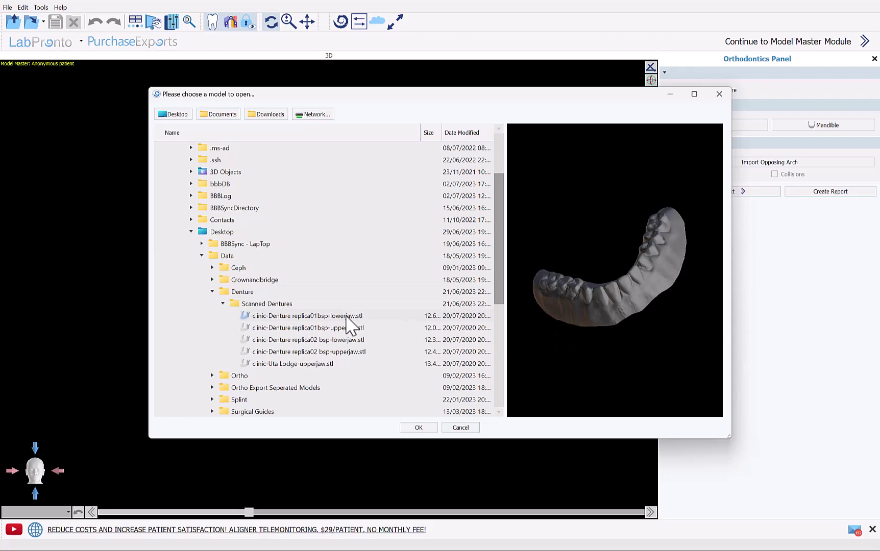
mouse_move(592, 277)
mouse_down()
mouse_move(651, 363)
mouse_move(579, 284)
mouse_up()
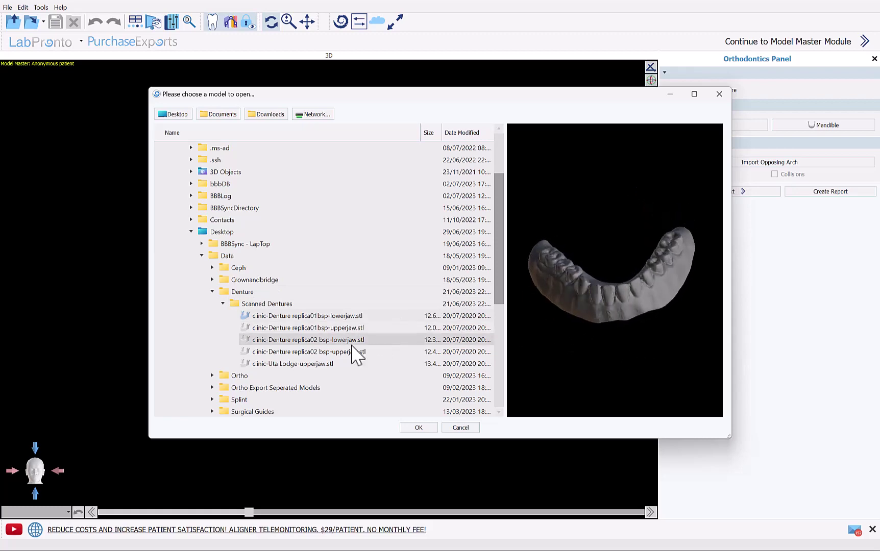
click(355, 318)
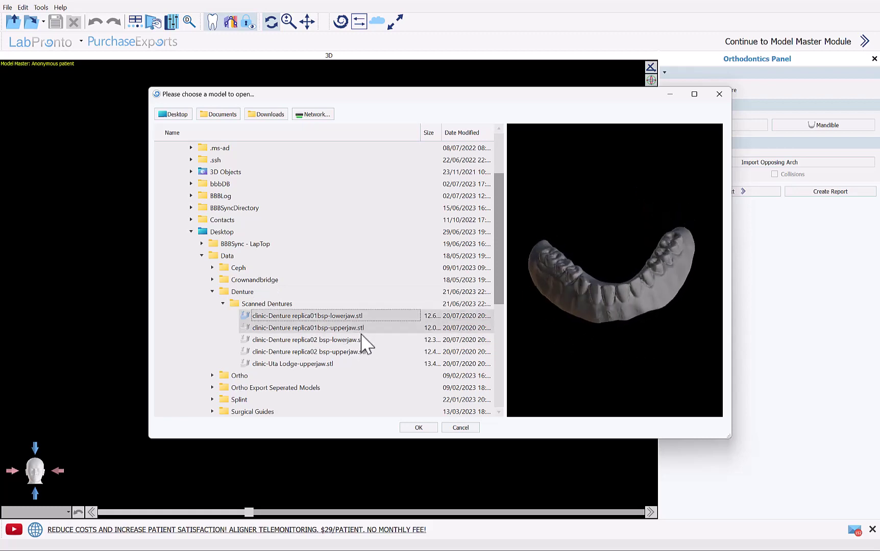
click(418, 428)
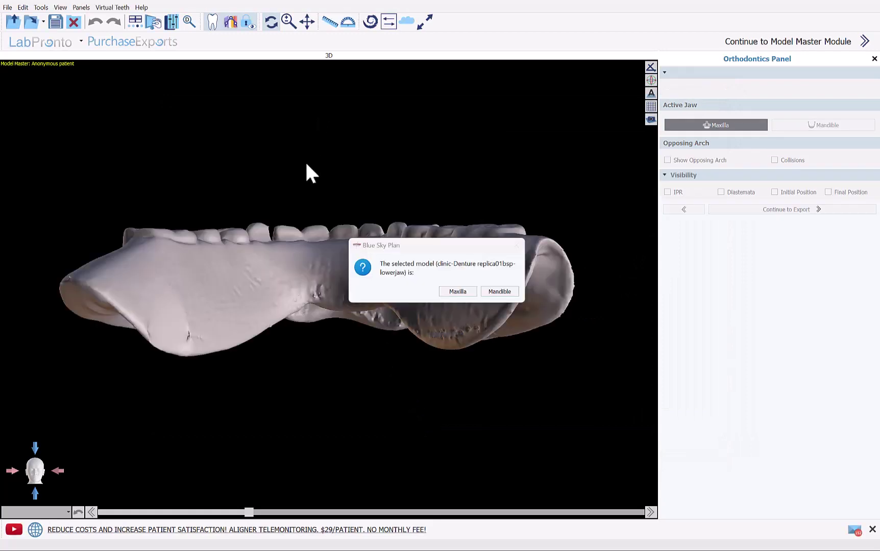
Mark the scan as Mandible, enter the patient's name, and continue with no opposing jaw.
click(500, 291)
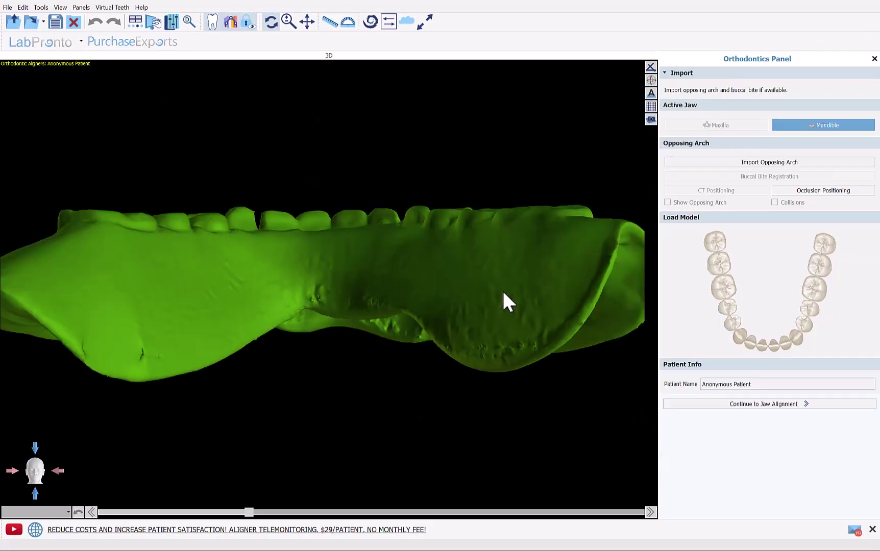
click(703, 384)
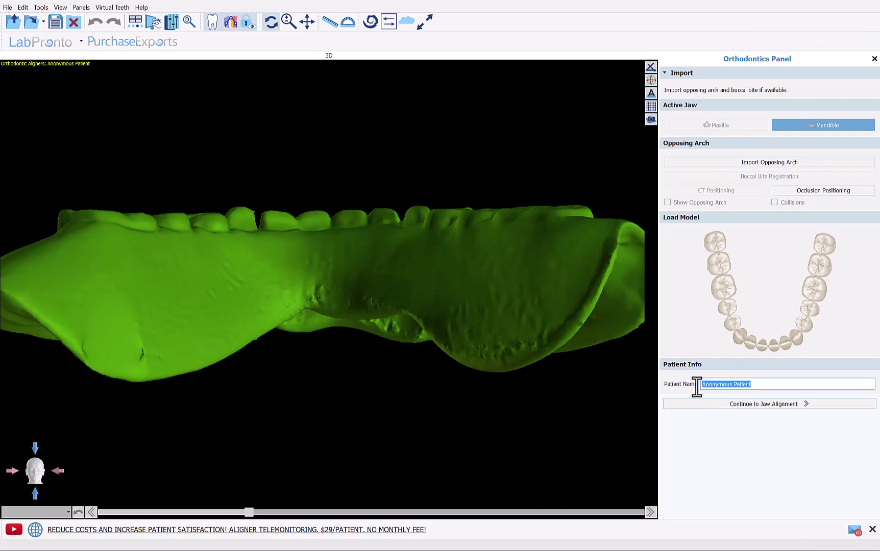
text(Sky, Blue)
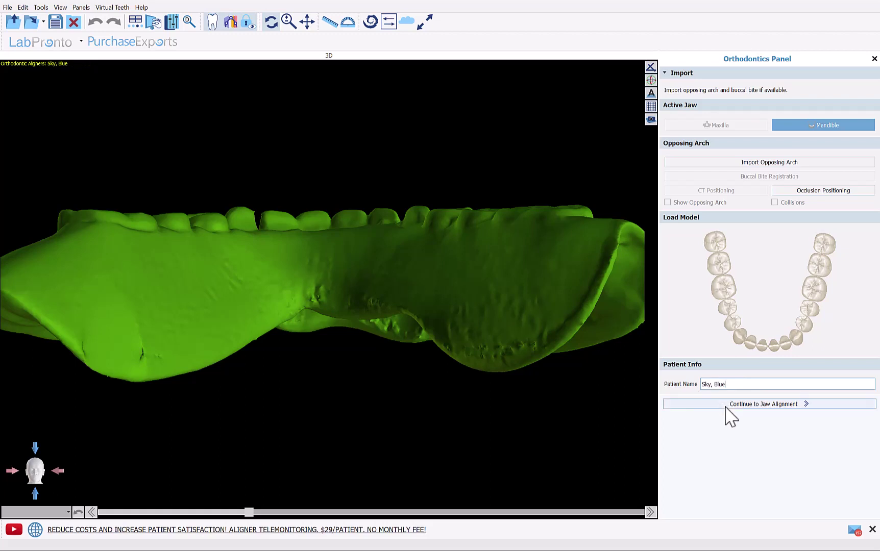
click(726, 406)
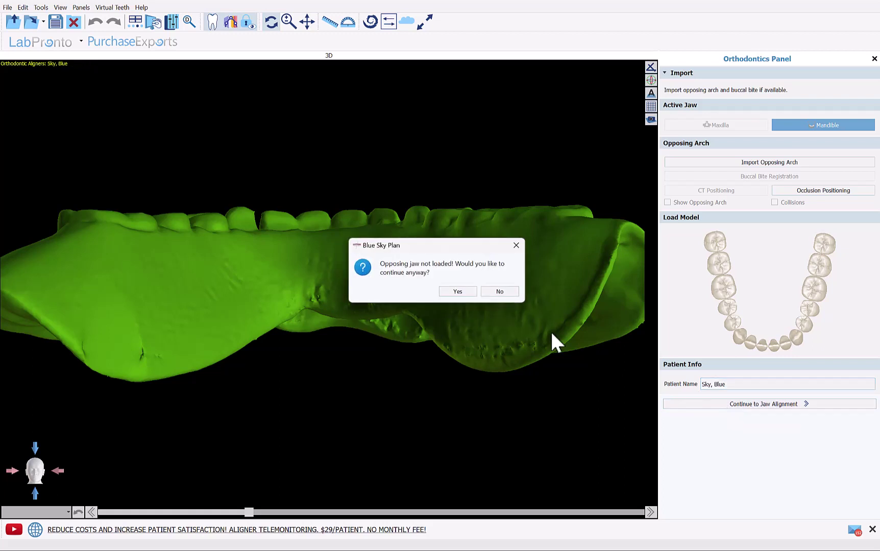
click(457, 292)
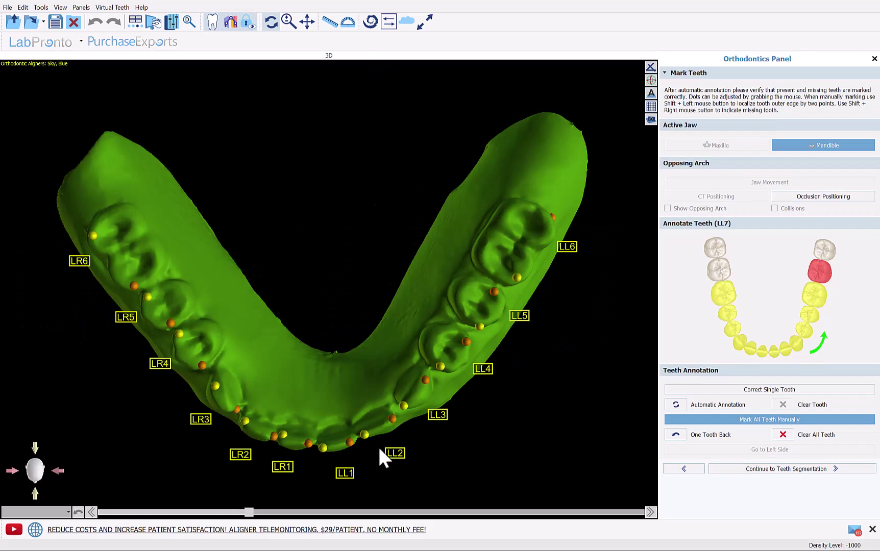
Accept the LR6–LL6 tooth labels and continue to Teeth Segmentation.
right_drag(382, 491, 385, 454)
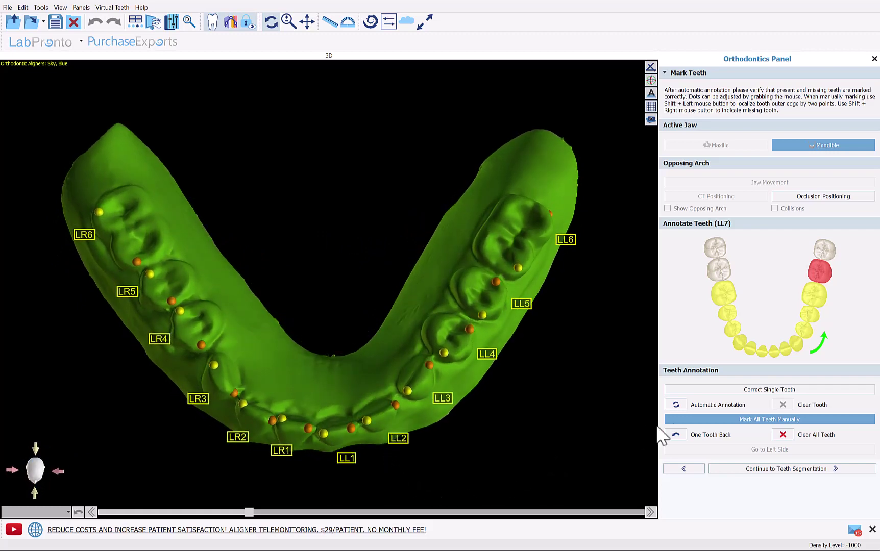
click(771, 472)
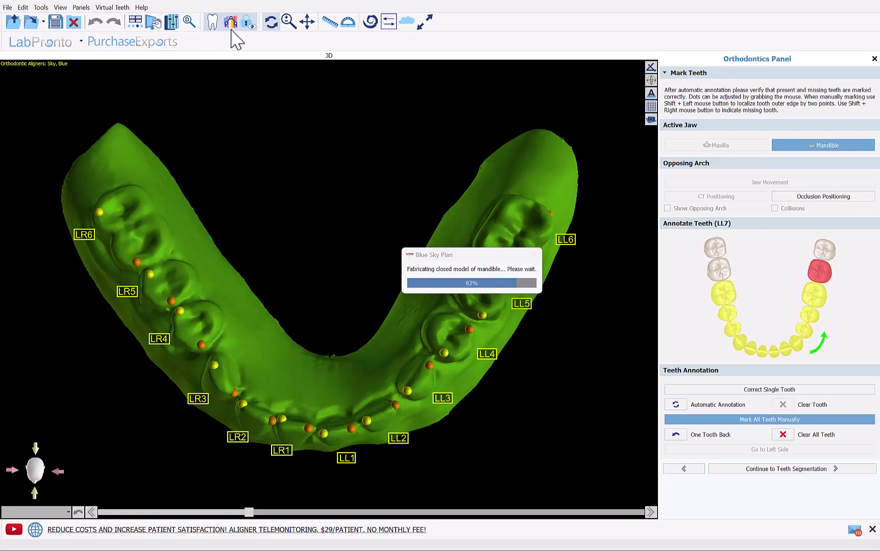
drag(284, 493, 375, 495)
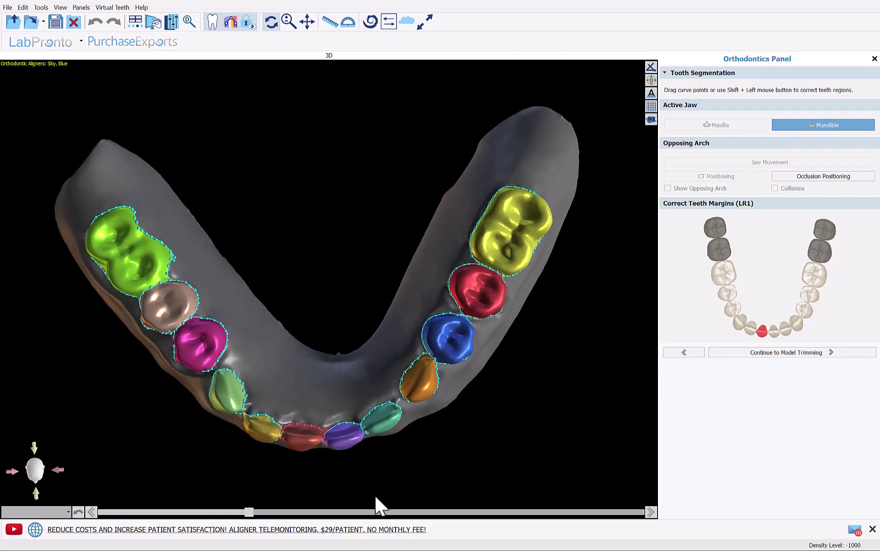
Turn the jaw to an occlusal view and redraw the margin curve of tooth LL2.
scroll(492, 448, up, 5)
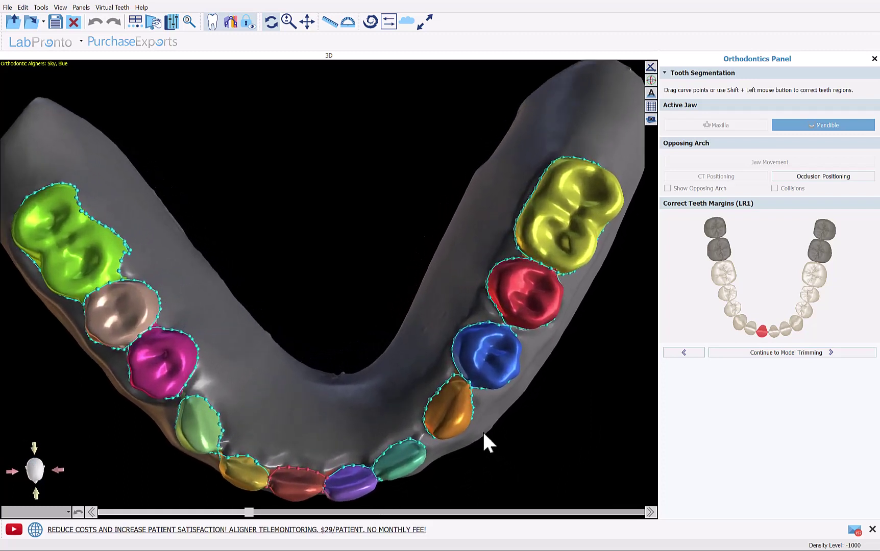
drag(243, 362, 240, 259)
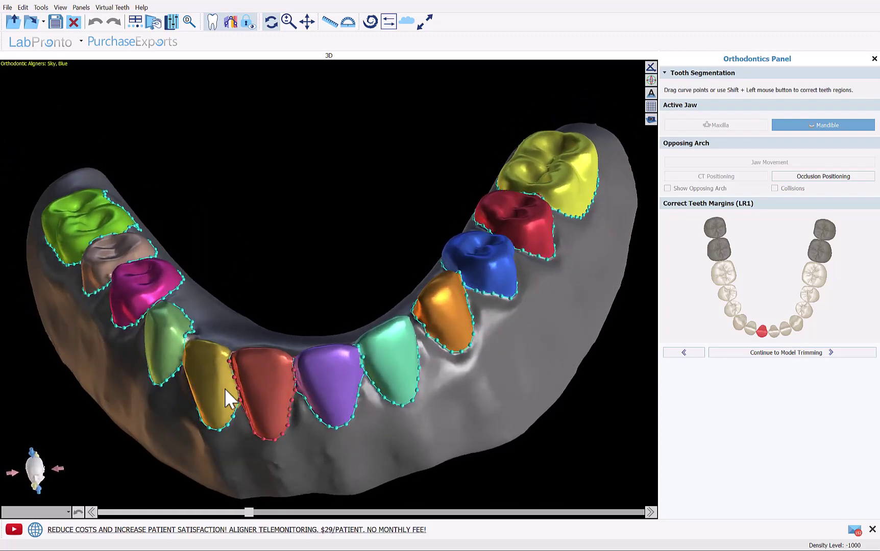
click(190, 363)
drag(258, 296, 270, 366)
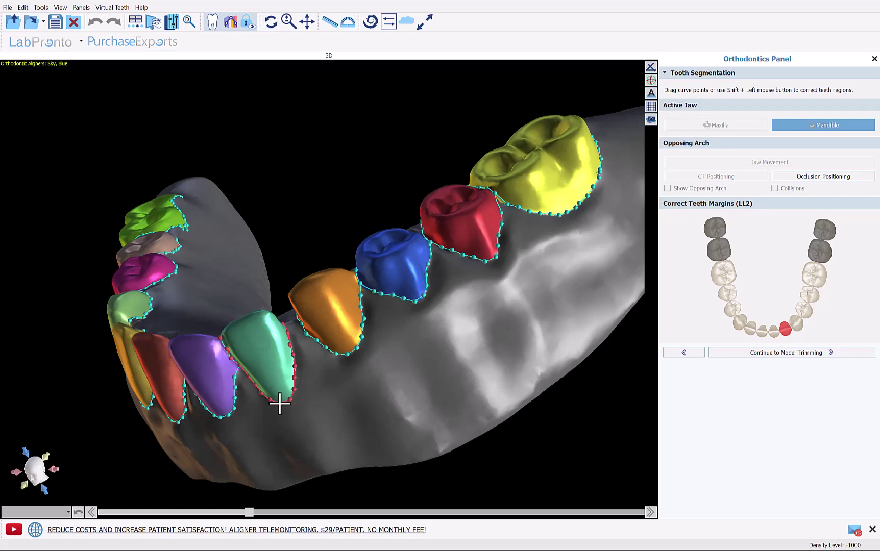
mouse_move(279, 403)
shift+mouse_down()
mouse_move(307, 376)
mouse_move(289, 348)
shift+mouse_up()
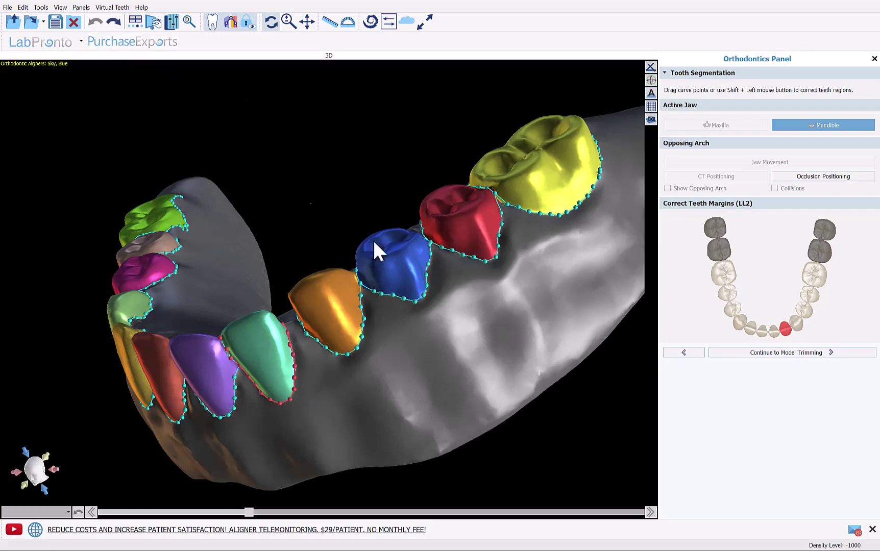
drag(278, 249, 347, 412)
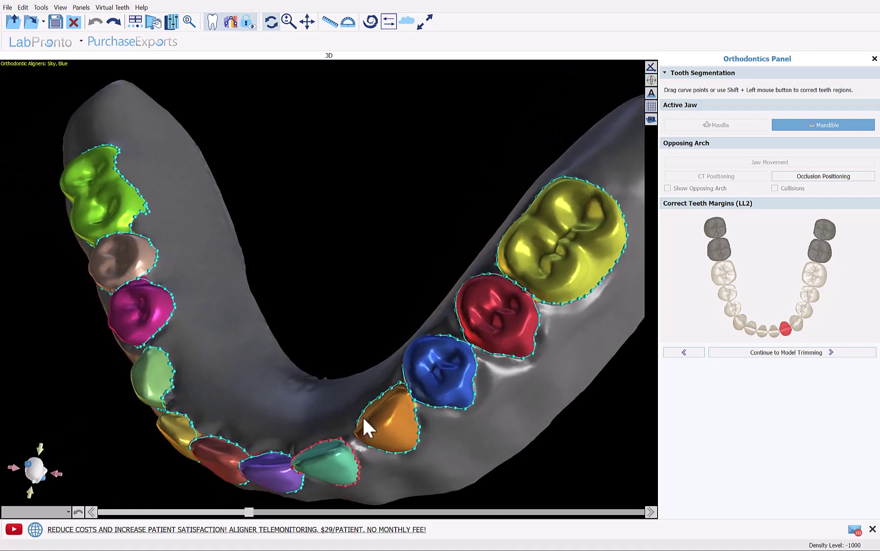
Review the LL4, LL5 and LL3 margins, nudging one LL3 margin point.
scroll(498, 446, up, 5)
scroll(497, 426, up, 2)
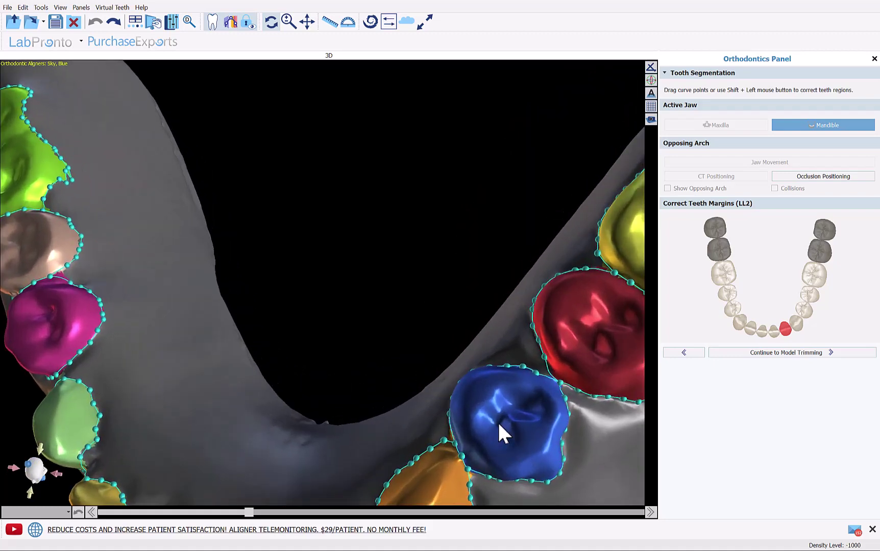
drag(519, 406, 460, 430)
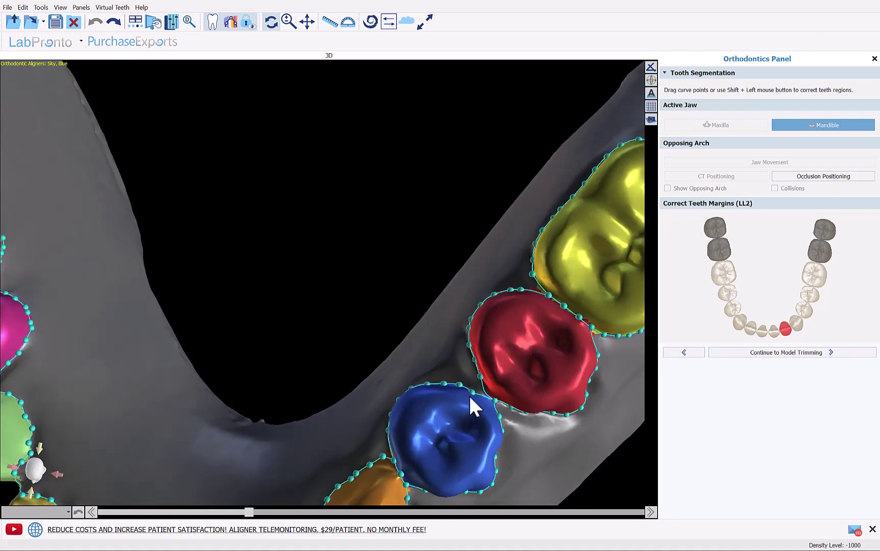
click(473, 402)
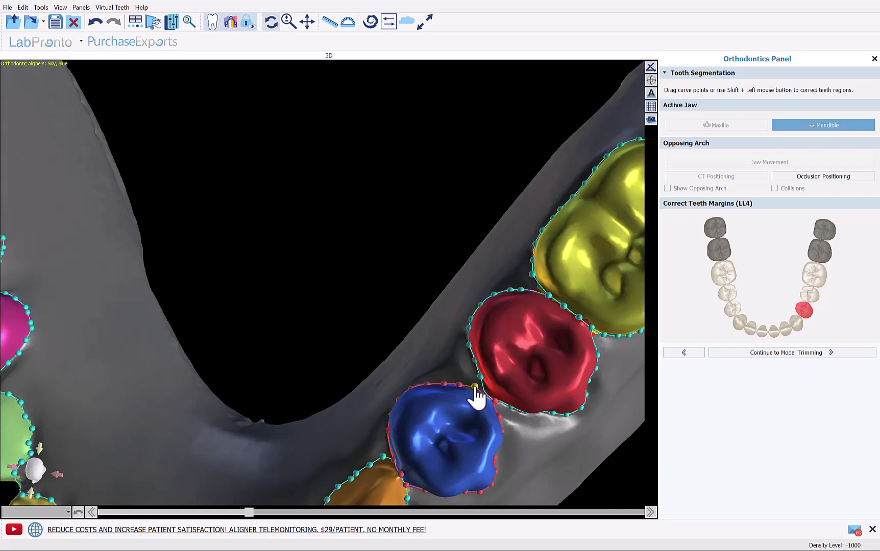
click(476, 388)
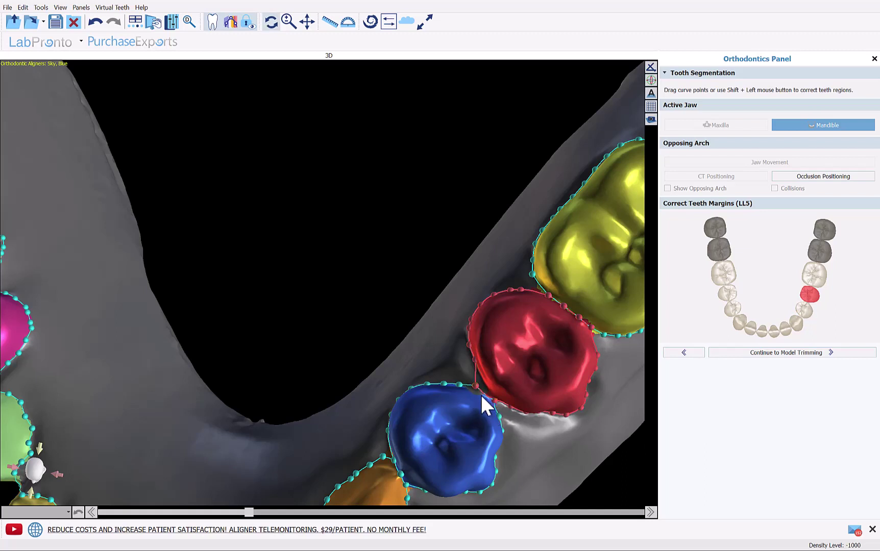
drag(461, 428, 486, 349)
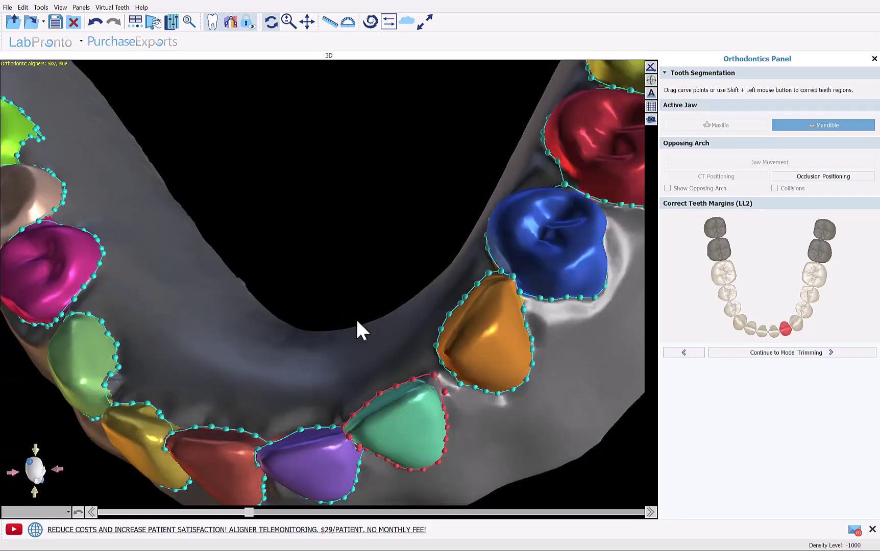
click(440, 371)
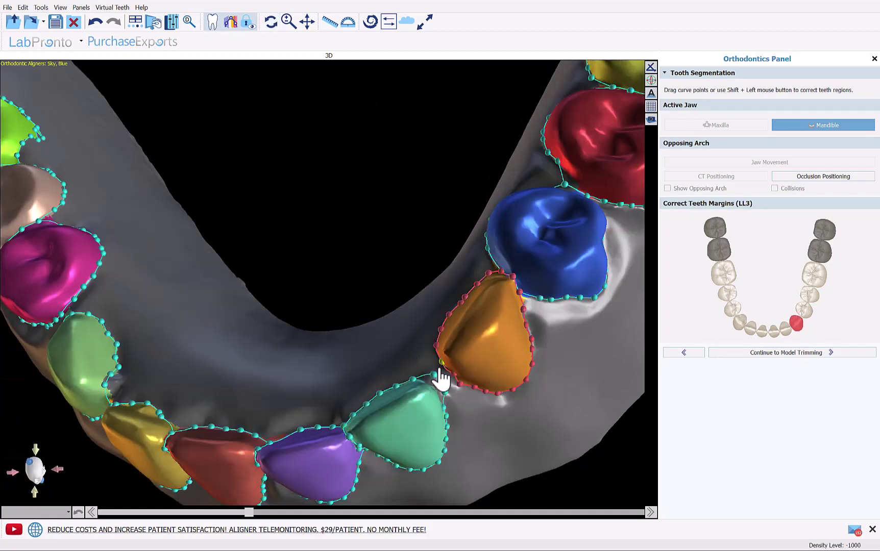
drag(437, 372, 446, 392)
Check the LR3 and LR4 margins, then continue to Model Trimming.
drag(307, 406, 421, 372)
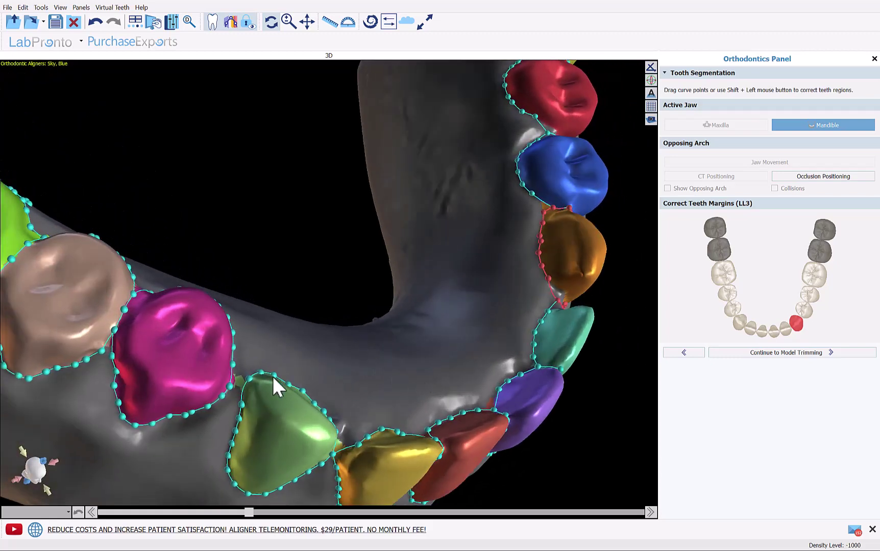
click(254, 384)
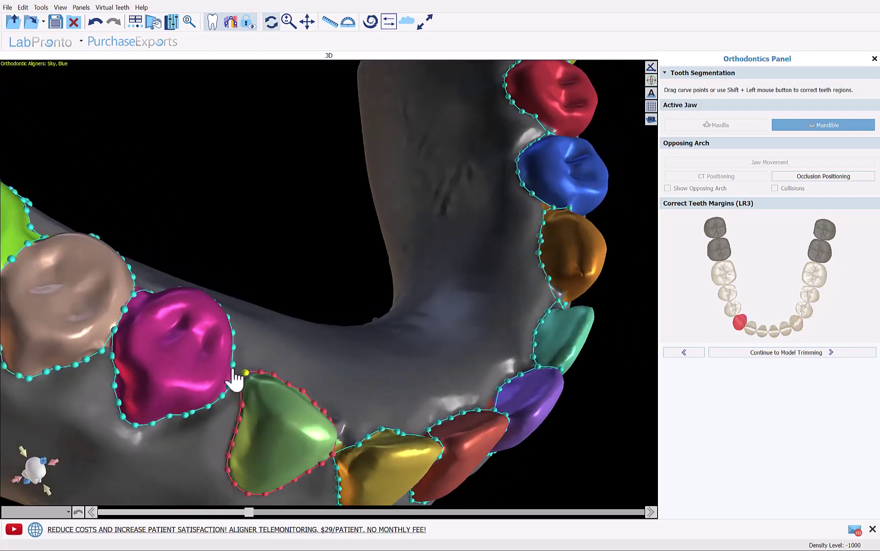
click(234, 369)
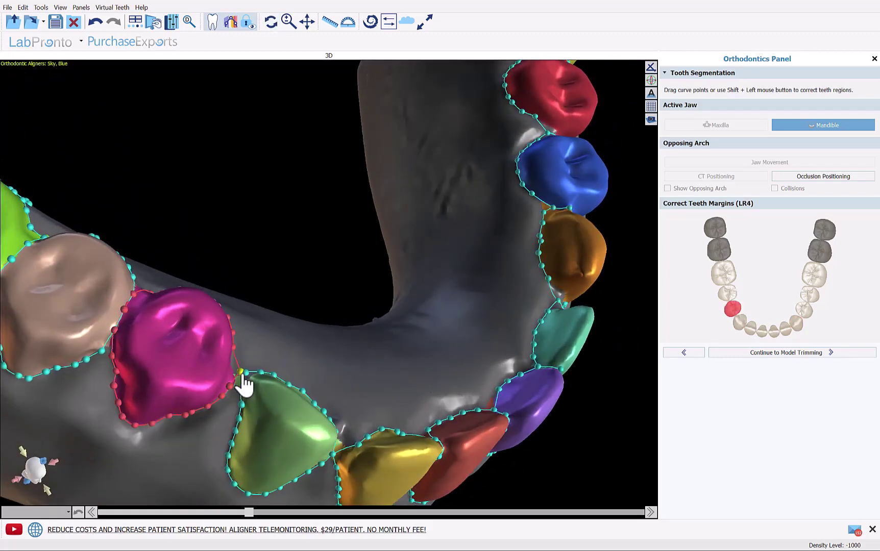
click(240, 404)
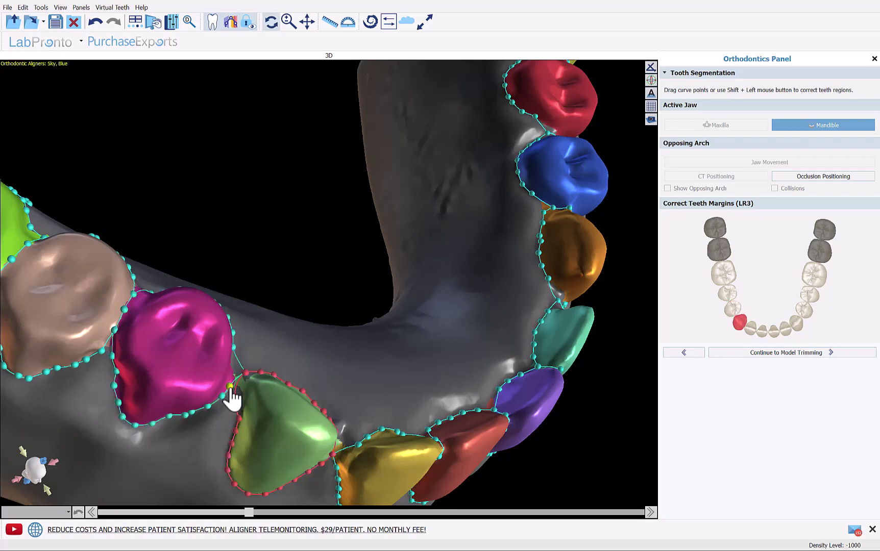
click(231, 394)
scroll(194, 446, down, 5)
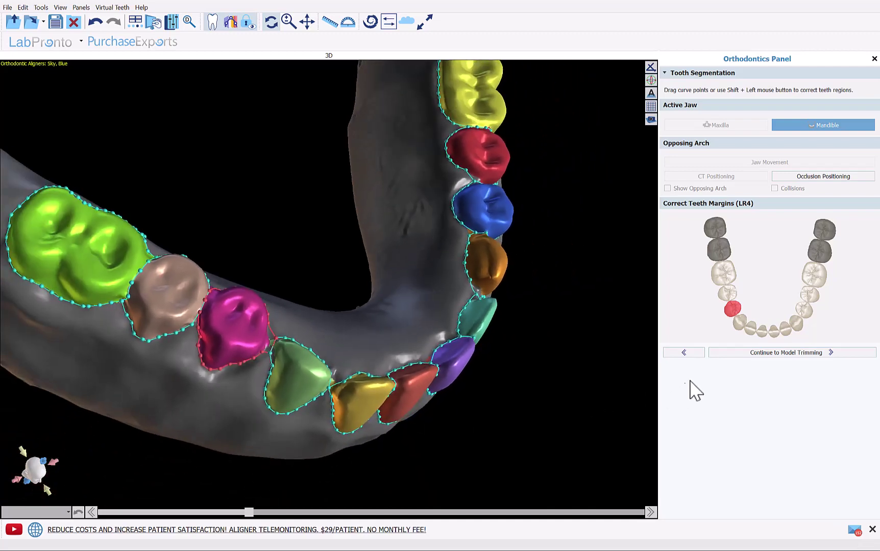
click(755, 353)
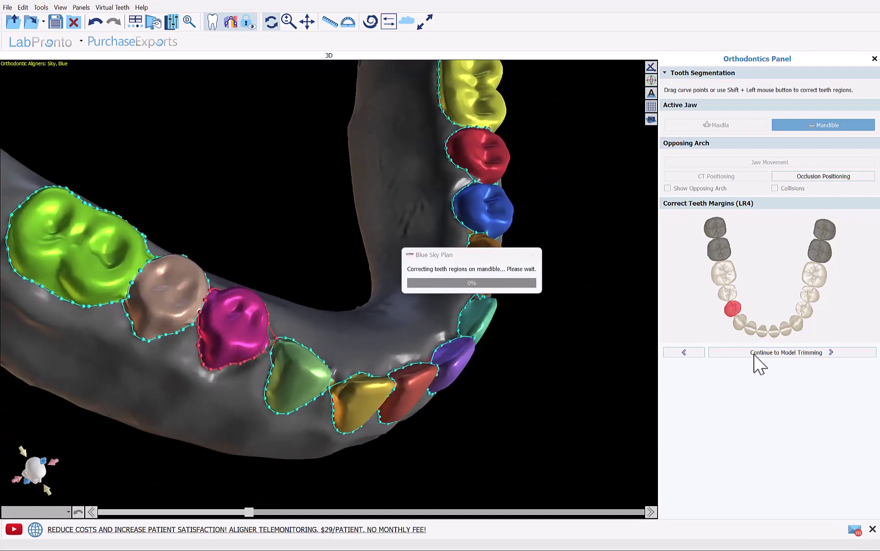
Enable Don't Trim Mandible and continue to Teeth Moving.
drag(360, 443, 382, 225)
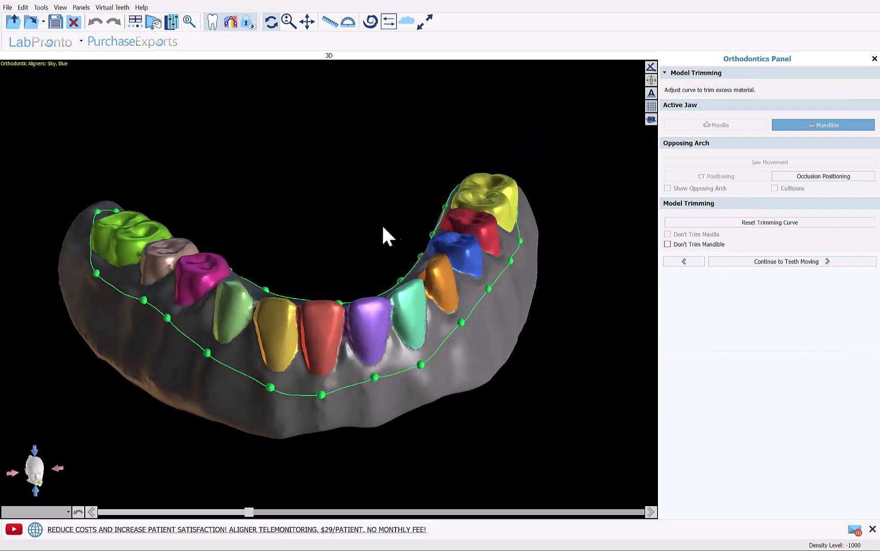
click(668, 244)
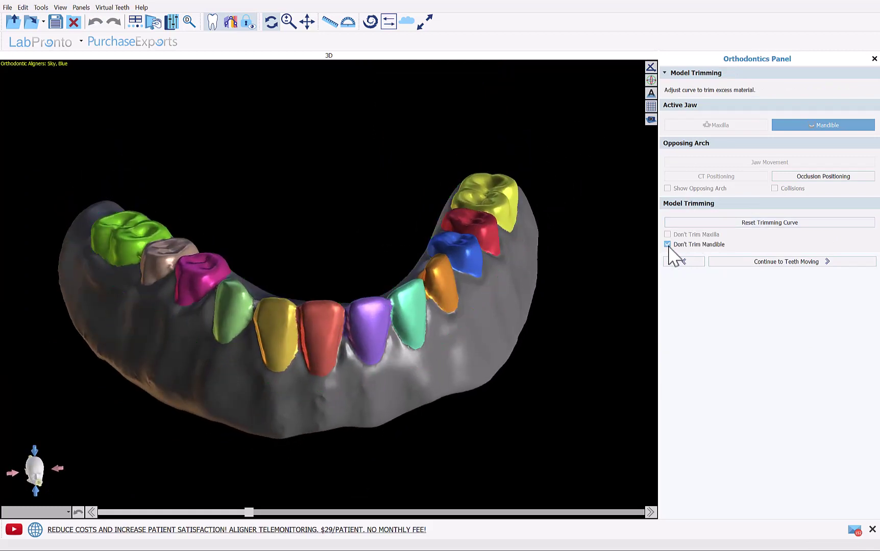
click(769, 263)
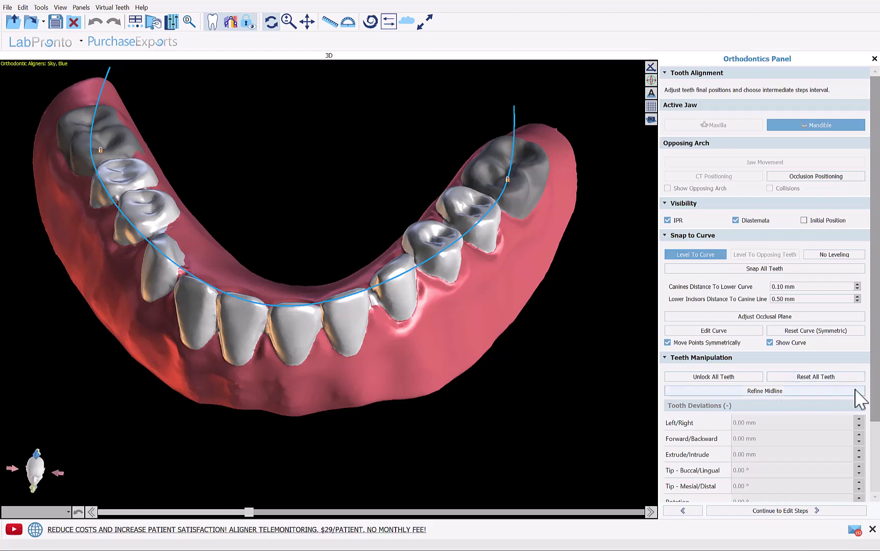
scroll(836, 400, down, 3)
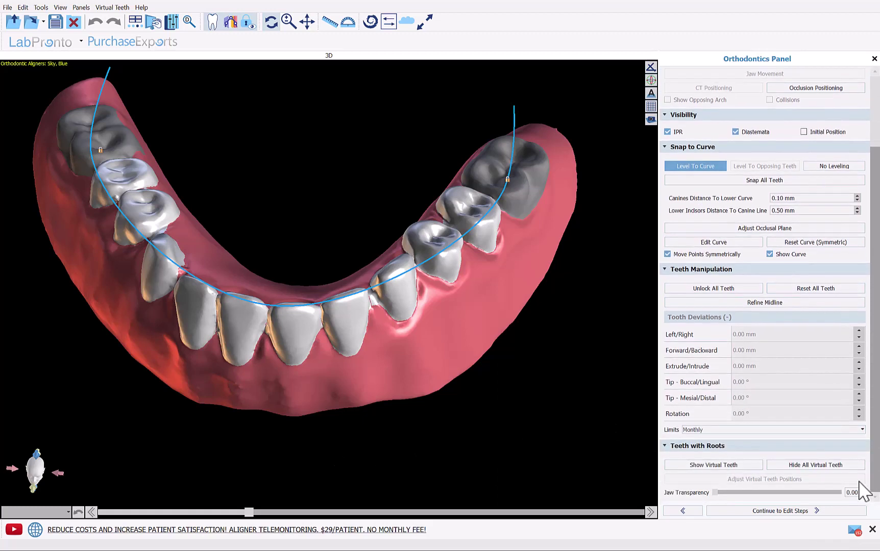
Compare the first and last treatment steps in Edit Steps, then continue to Export.
click(777, 511)
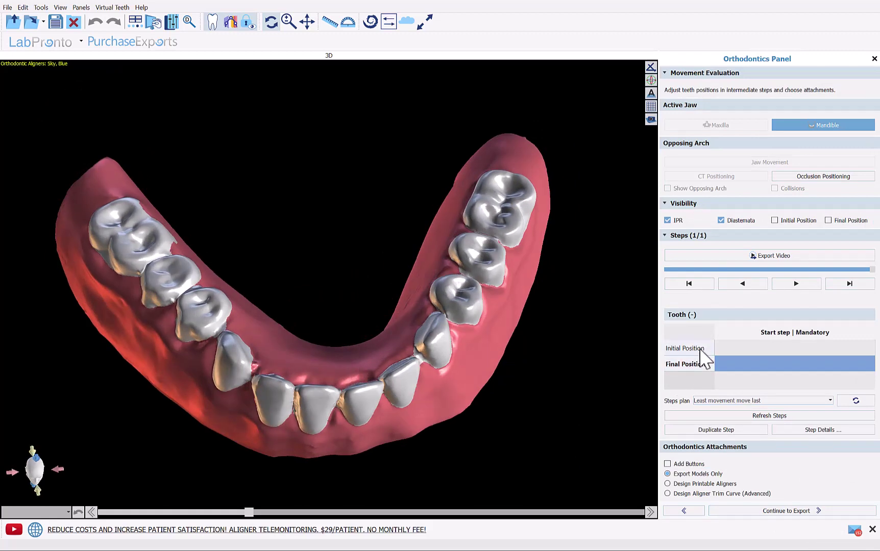
click(680, 278)
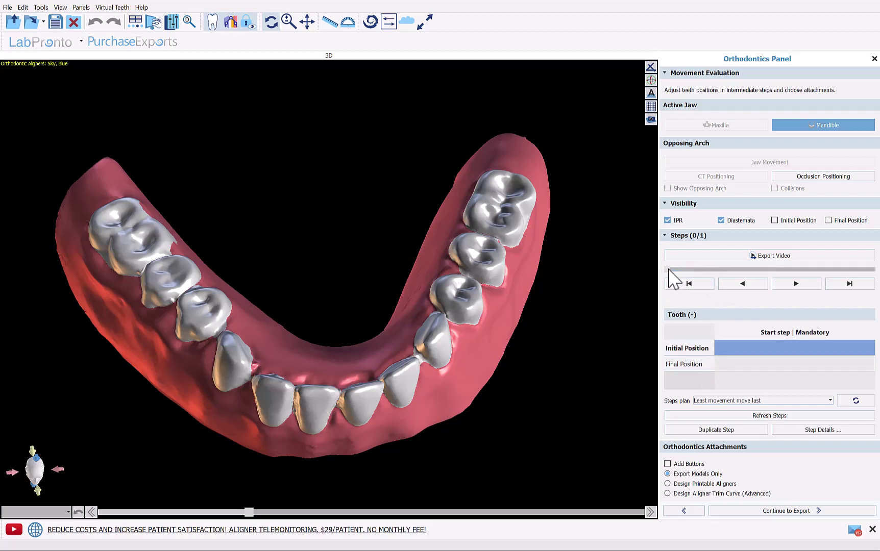
click(830, 279)
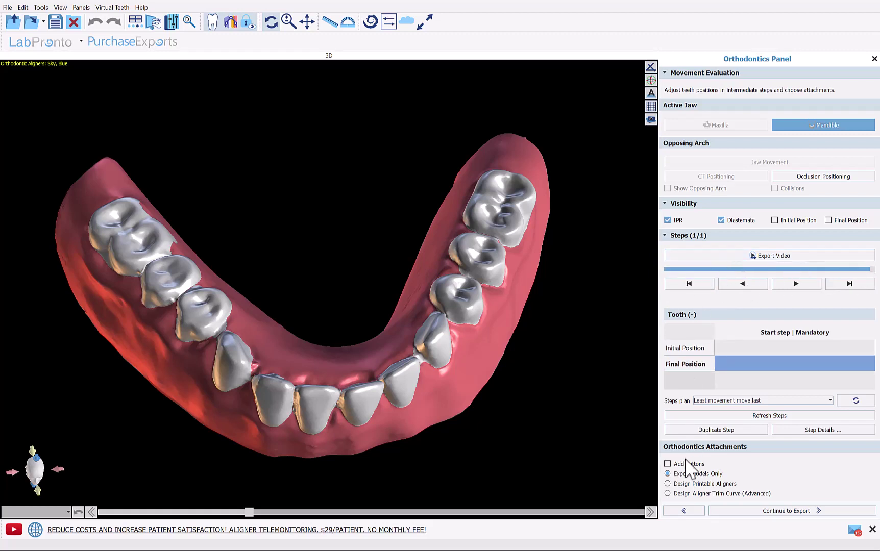
click(781, 511)
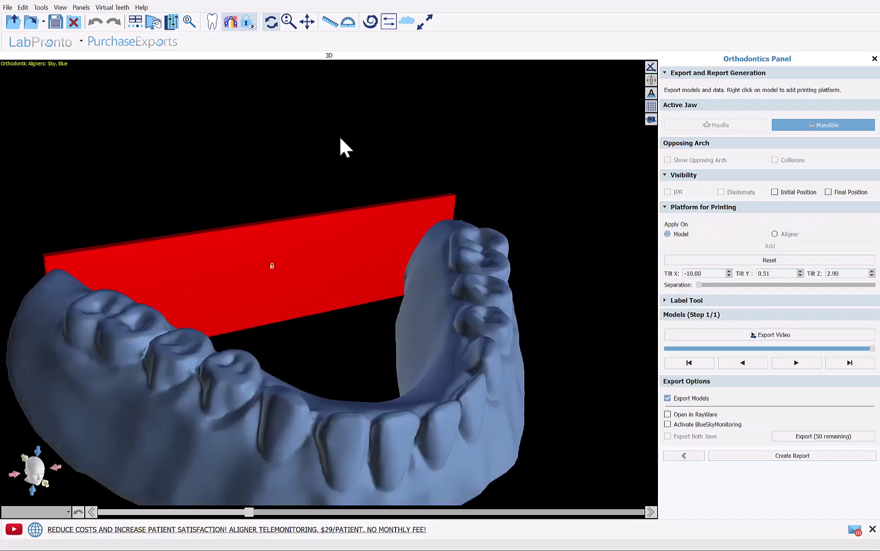
Remove the red printing platform from the mandible and open Tools > Preferences.
right_click(336, 265)
click(350, 272)
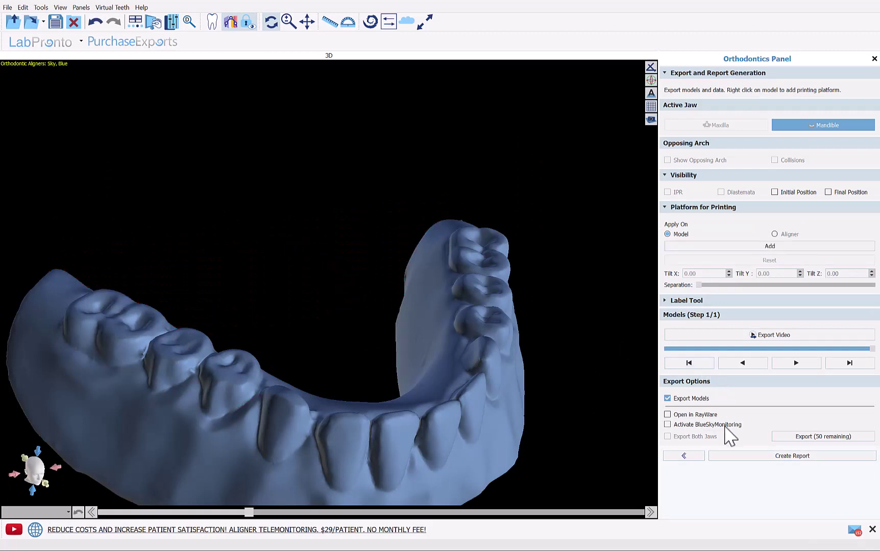
click(42, 7)
click(62, 71)
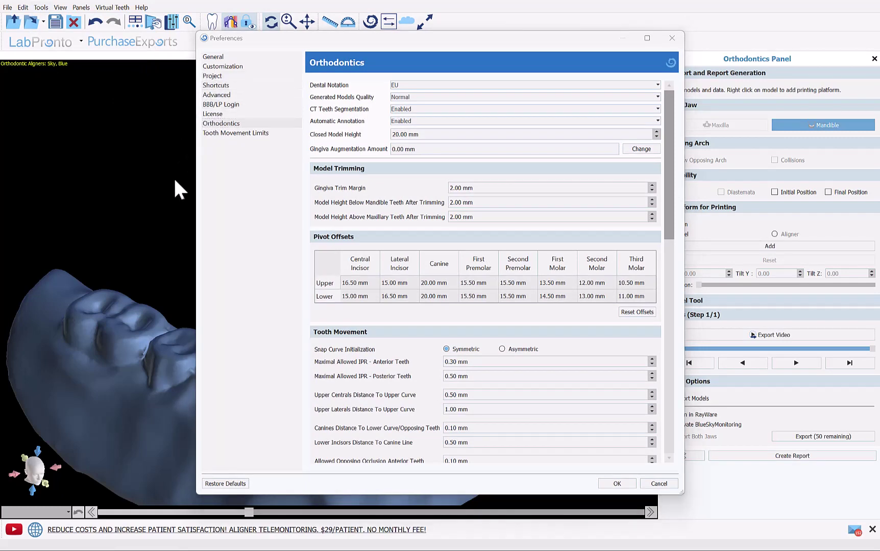
Set the Orthodontics preference to Export Separated Teeth/Gingiva and confirm with OK.
scroll(444, 199, down, 5)
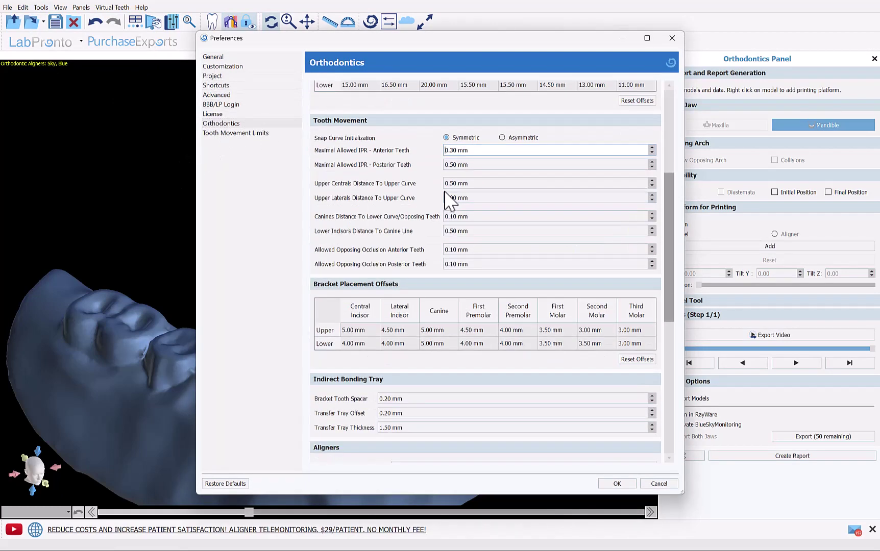
scroll(443, 199, down, 8)
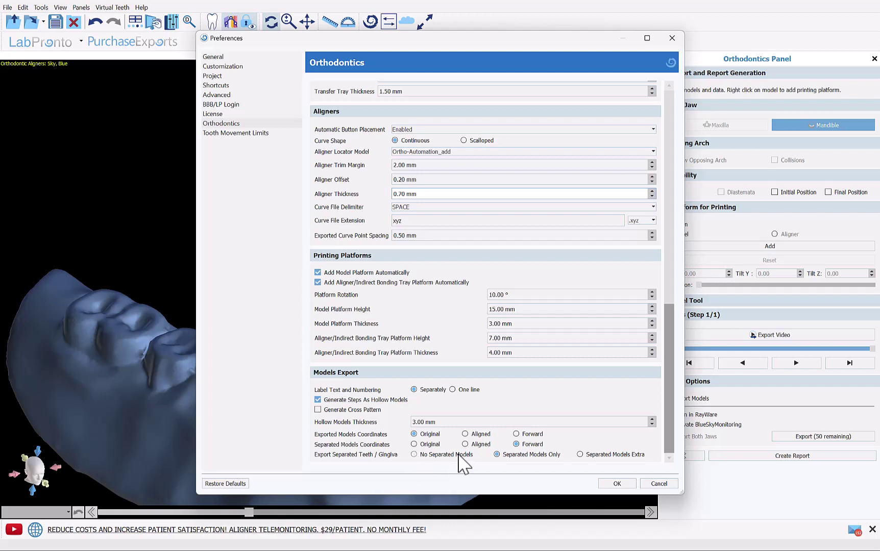
click(616, 455)
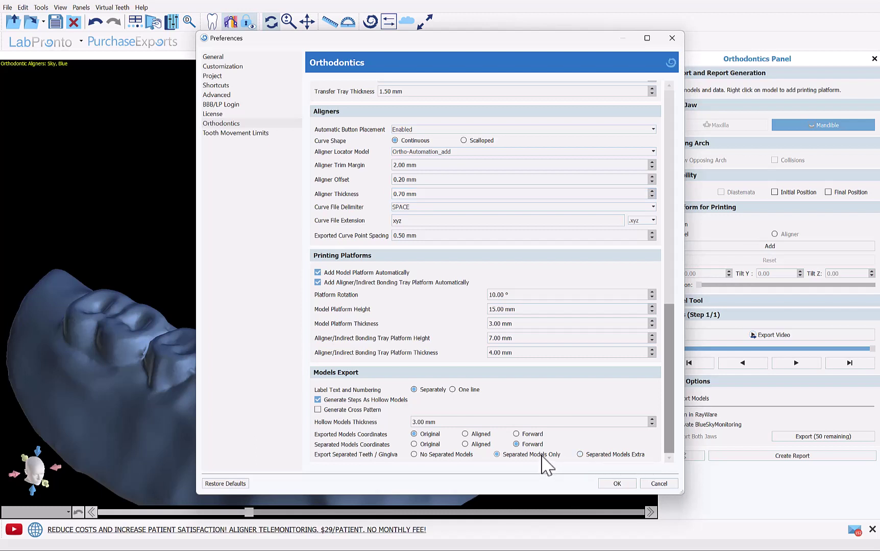
click(613, 483)
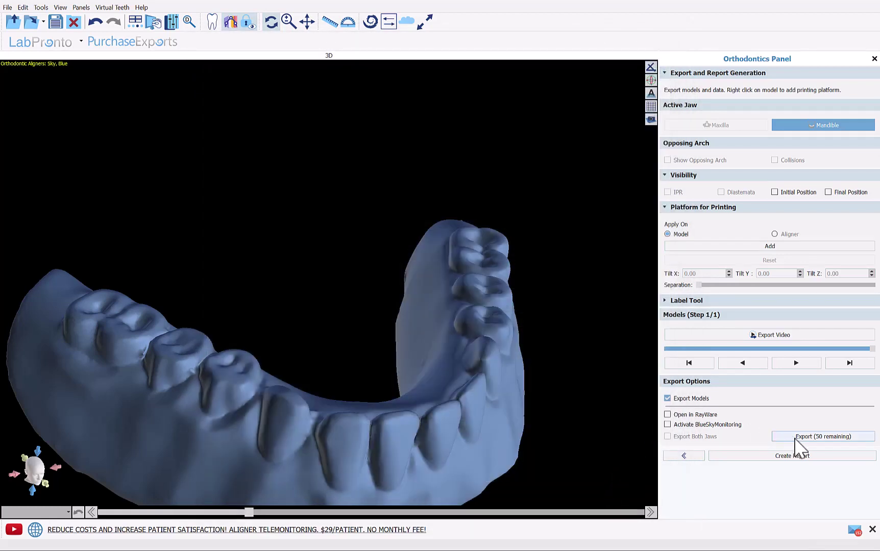
Start the export and confirm proceeding past the pre-export warning.
click(799, 438)
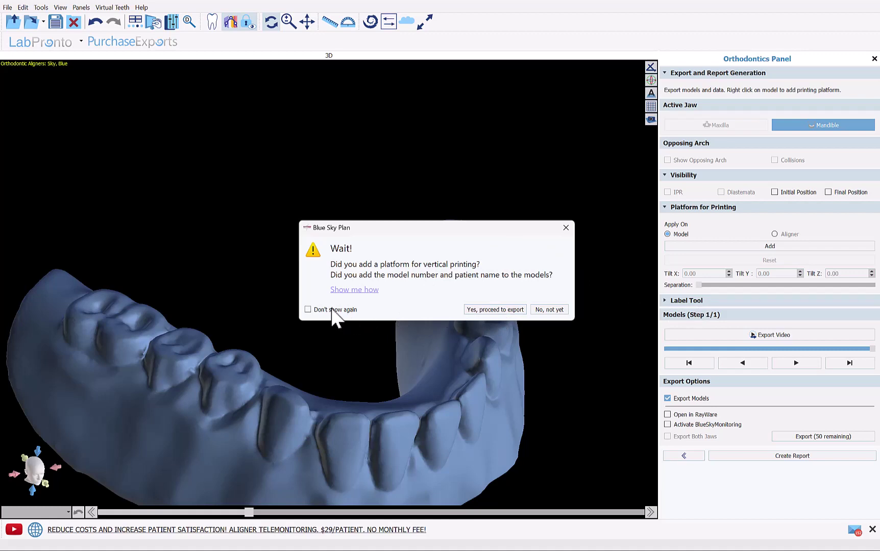
click(489, 309)
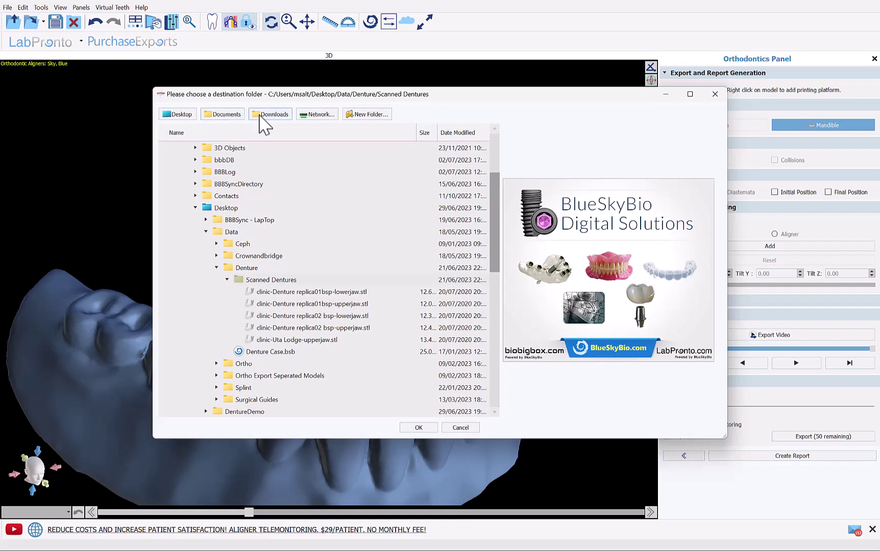
Create a DentureExport folder on the Desktop and export the models into it.
click(264, 115)
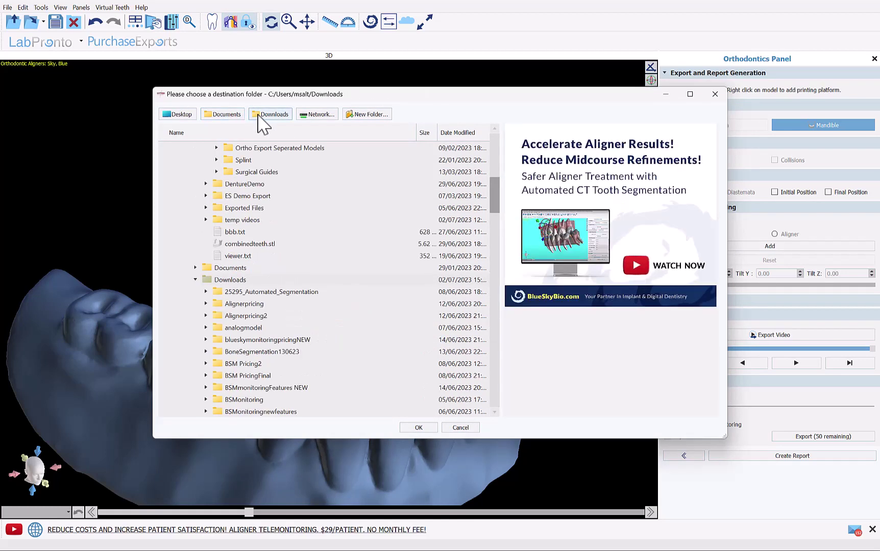
click(181, 115)
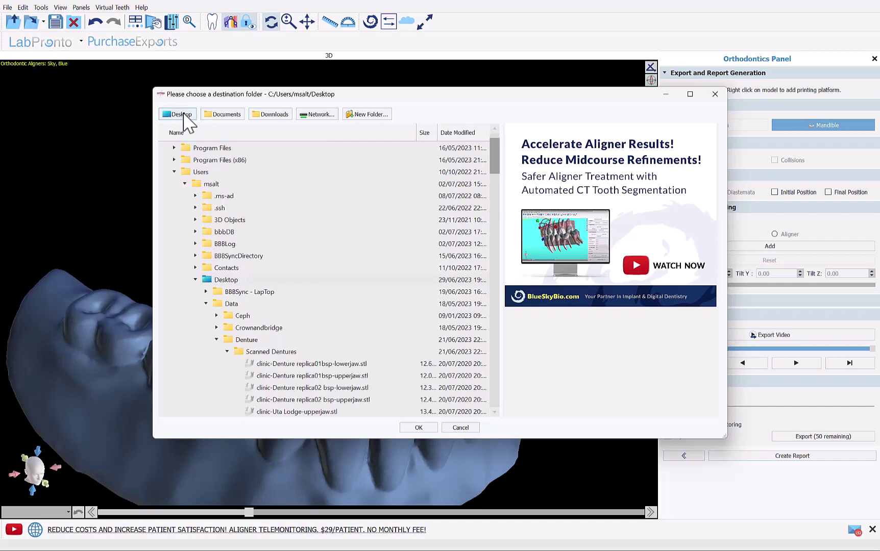
click(379, 115)
text(Denture)
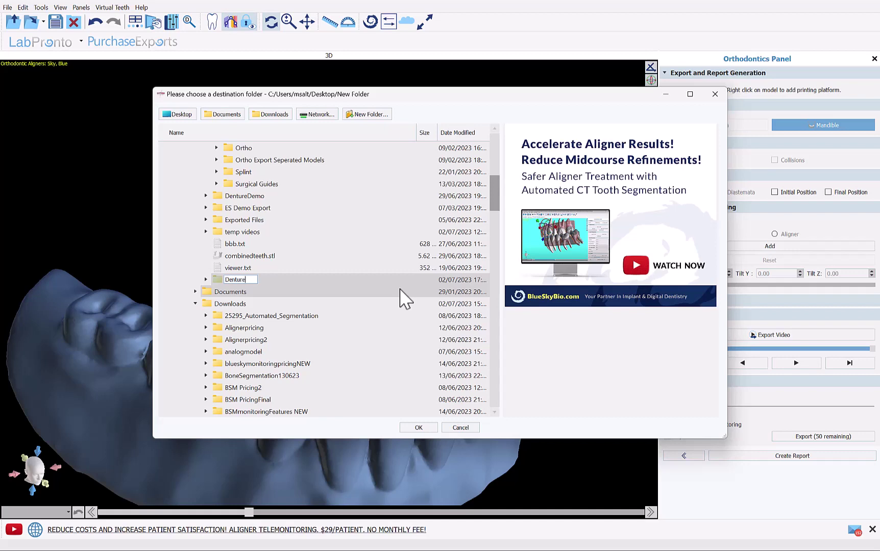
key(Return)
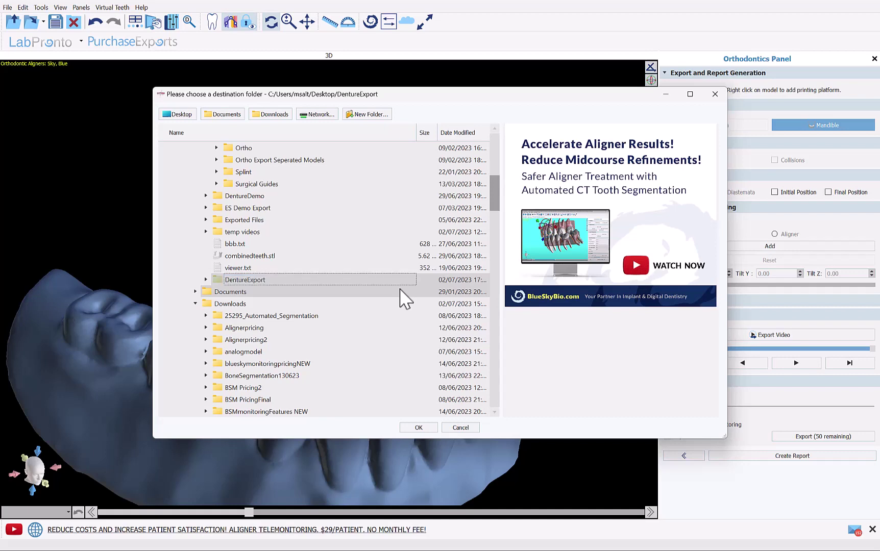
click(433, 429)
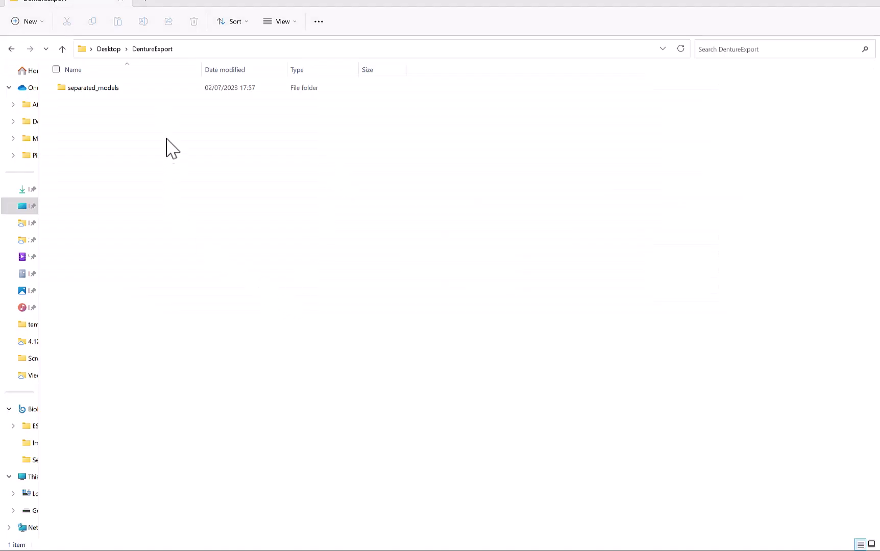
Check separated_models for the four mandible gingiva and teeth files, then return to Blue Sky Plan.
double_click(97, 89)
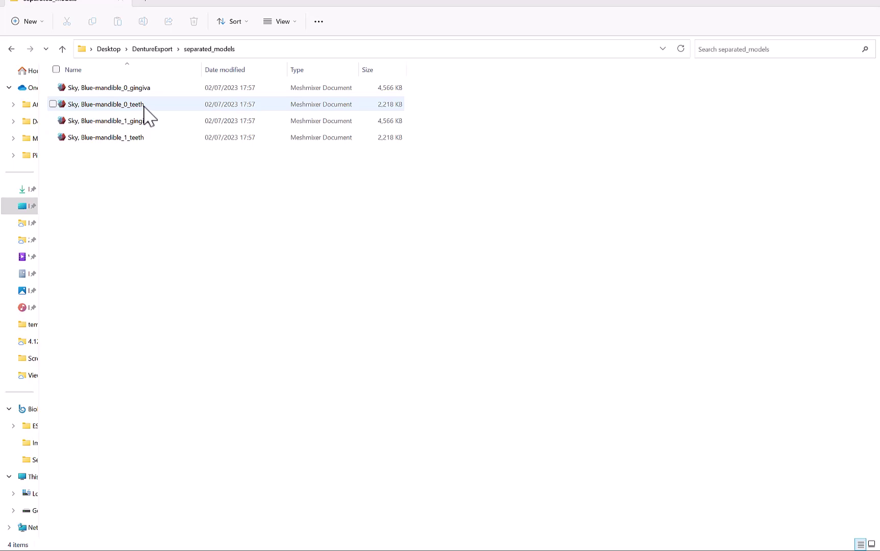
key(alt+Tab)
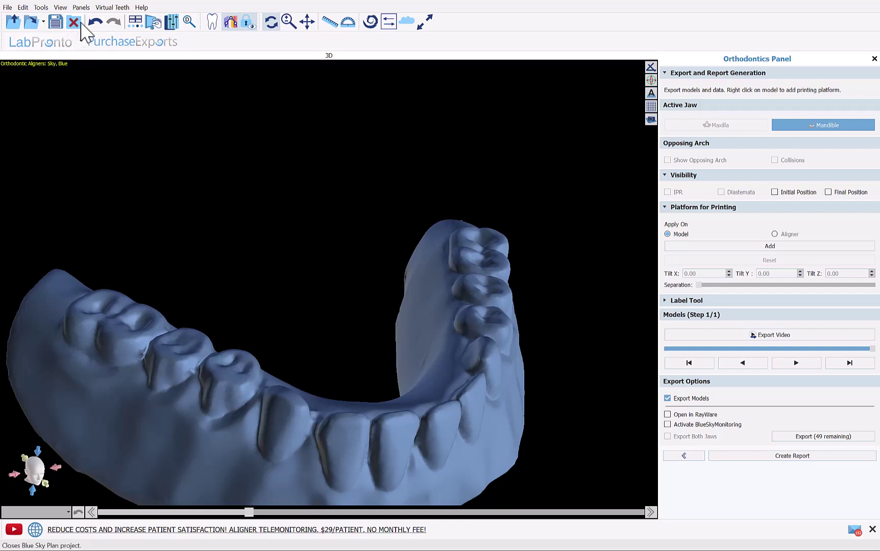
Close the aligner case, discarding unsaved changes.
click(74, 24)
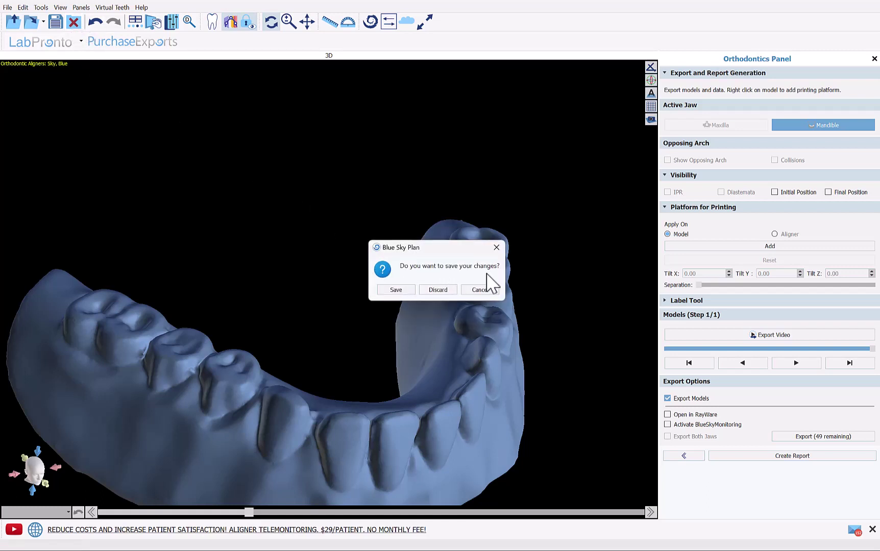
click(437, 289)
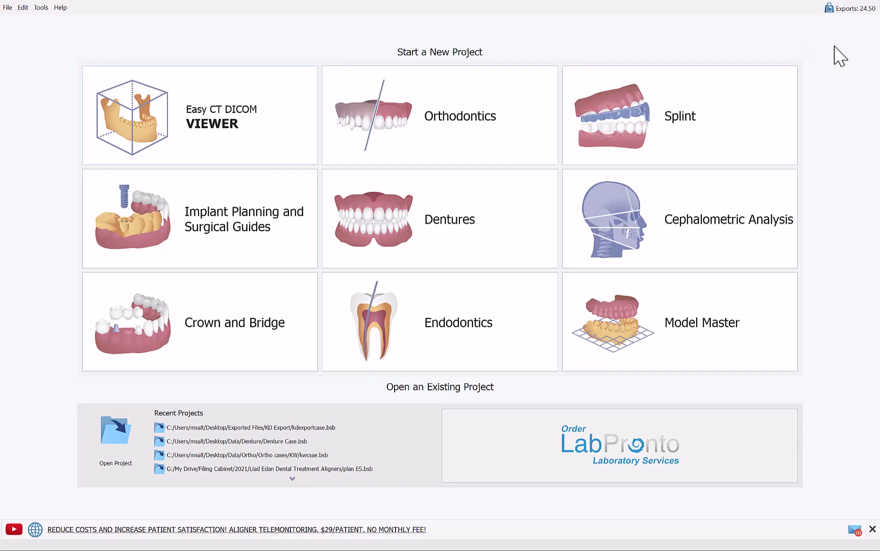
Start a new Model Master case from the mandible_1 gingiva and teeth STL files in separated_models.
click(702, 325)
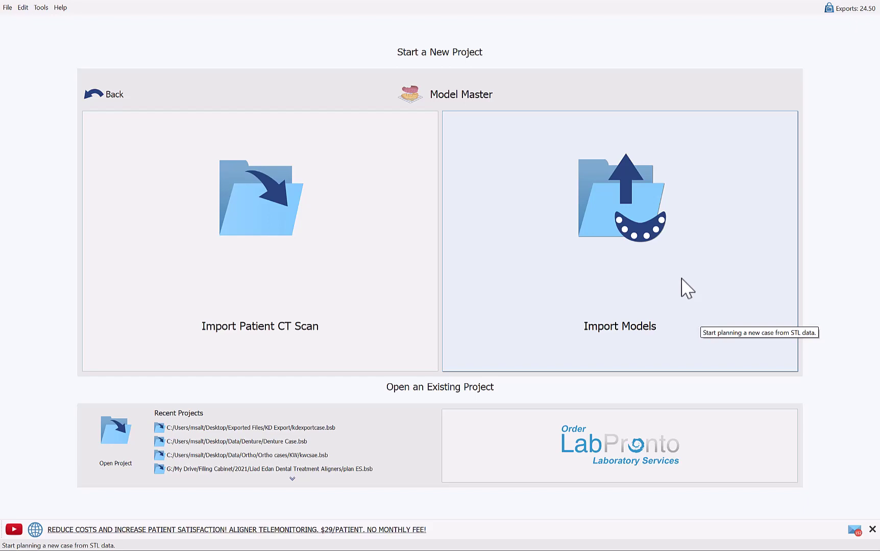
click(682, 322)
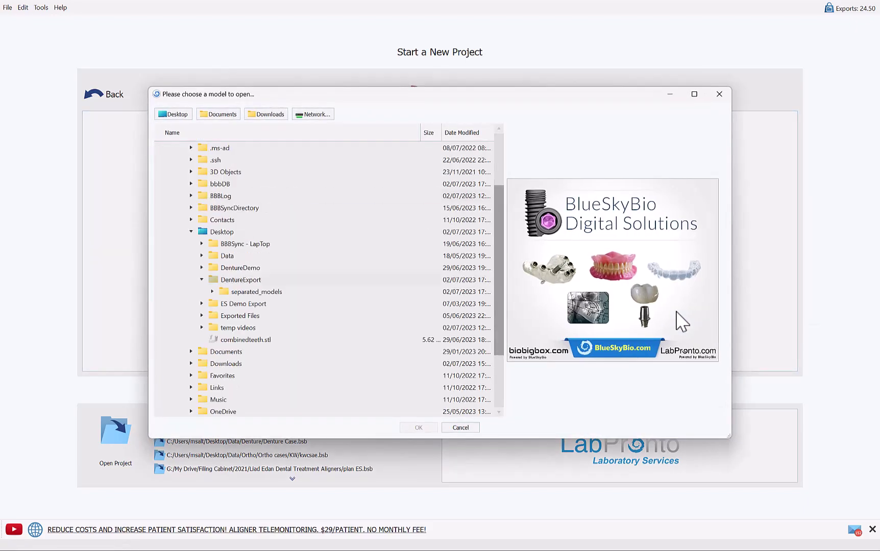
double_click(308, 293)
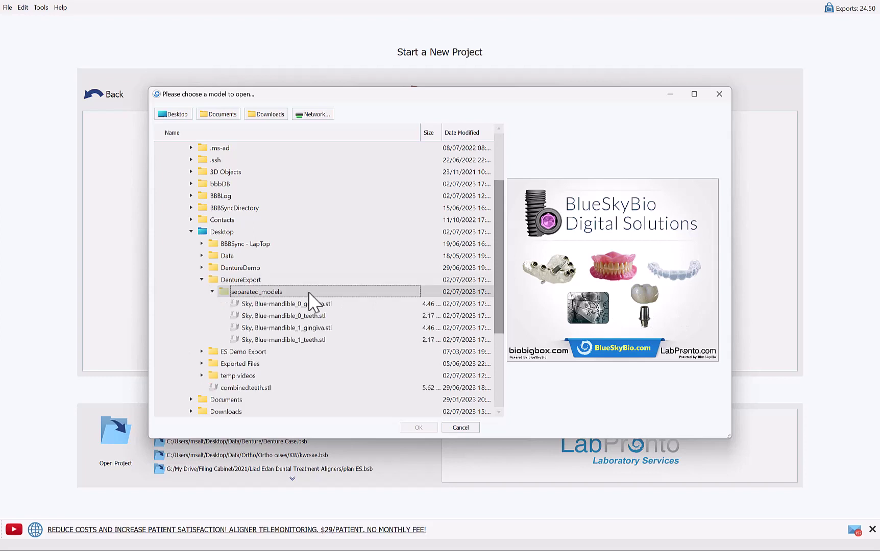
click(312, 330)
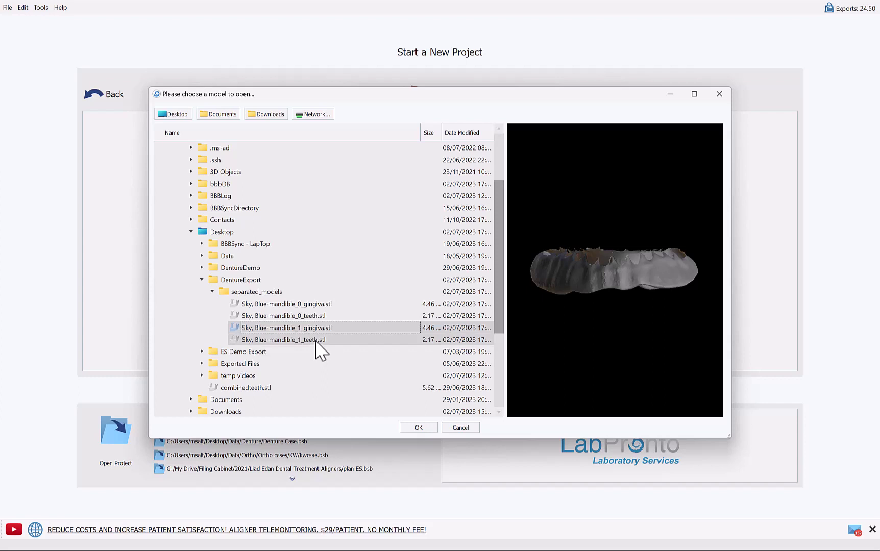
click(316, 339)
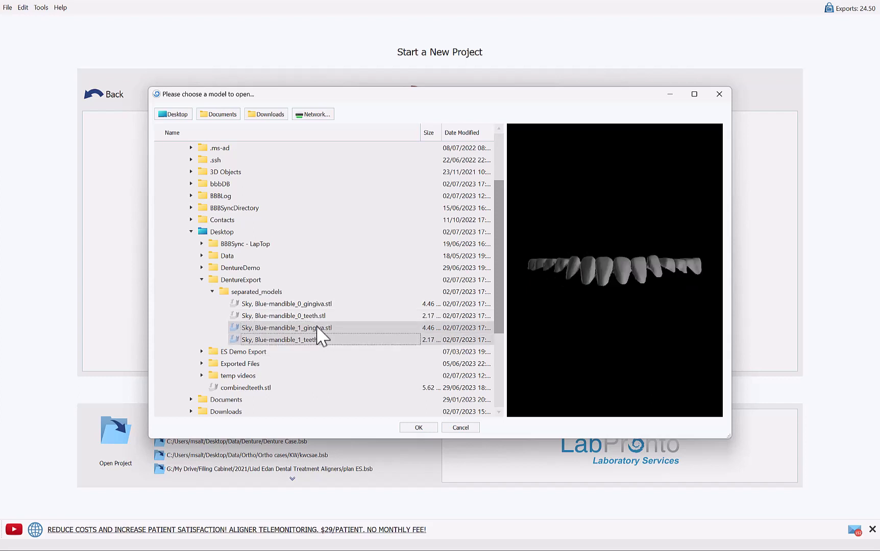
click(419, 428)
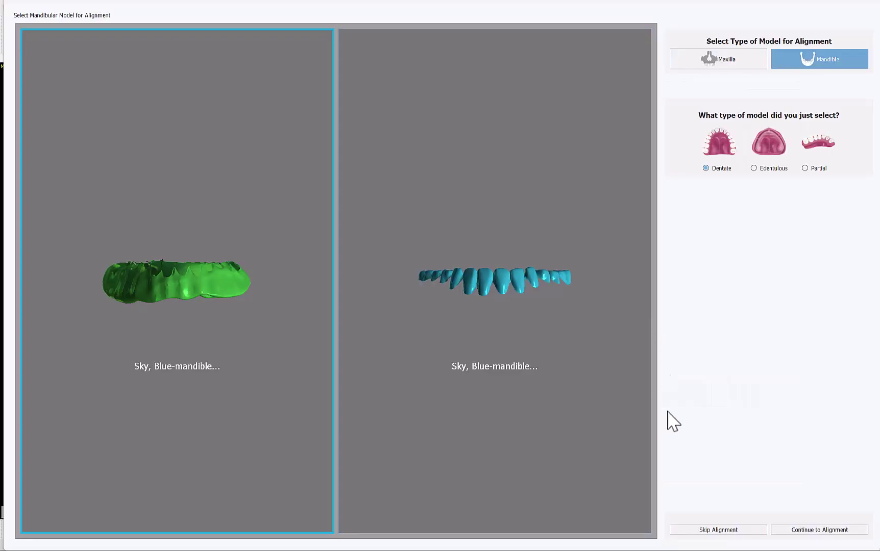
Skip alignment and hide the mandible_1 teeth so only the gingiva shell is visible.
click(692, 531)
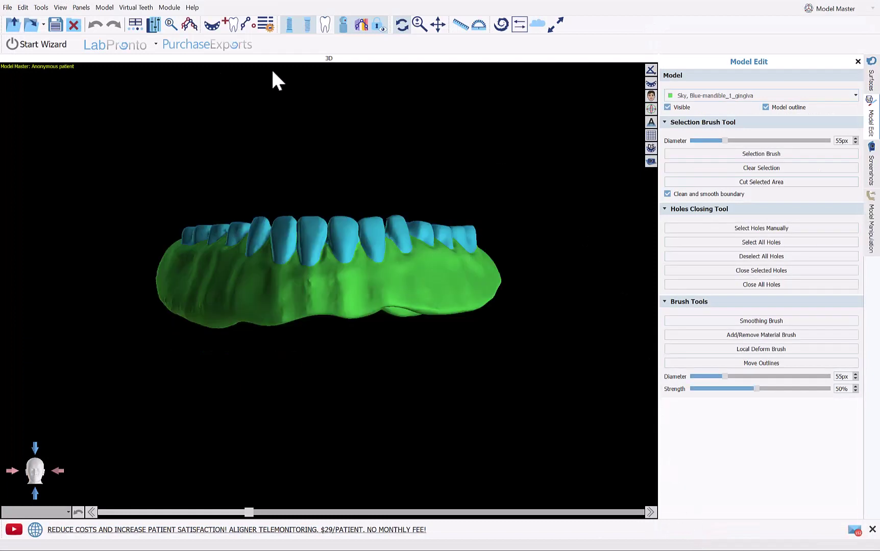
drag(257, 173, 279, 322)
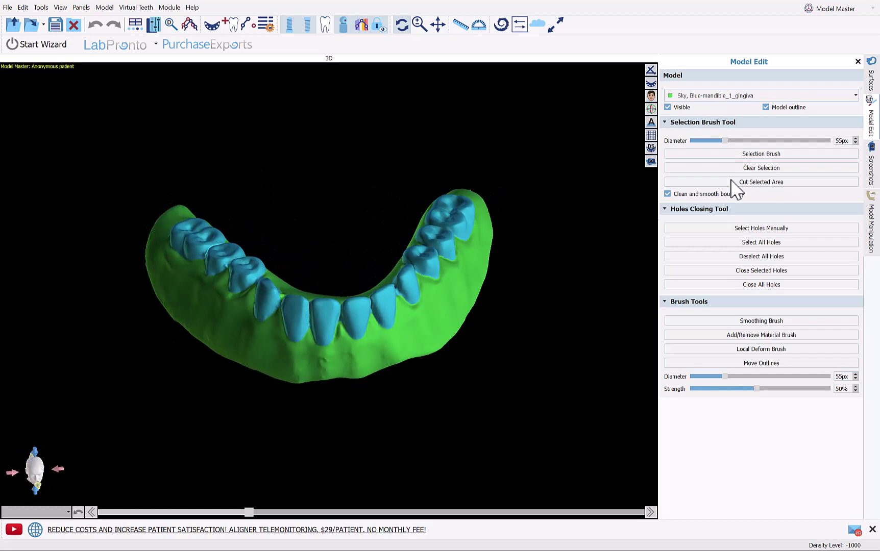
click(871, 77)
click(784, 122)
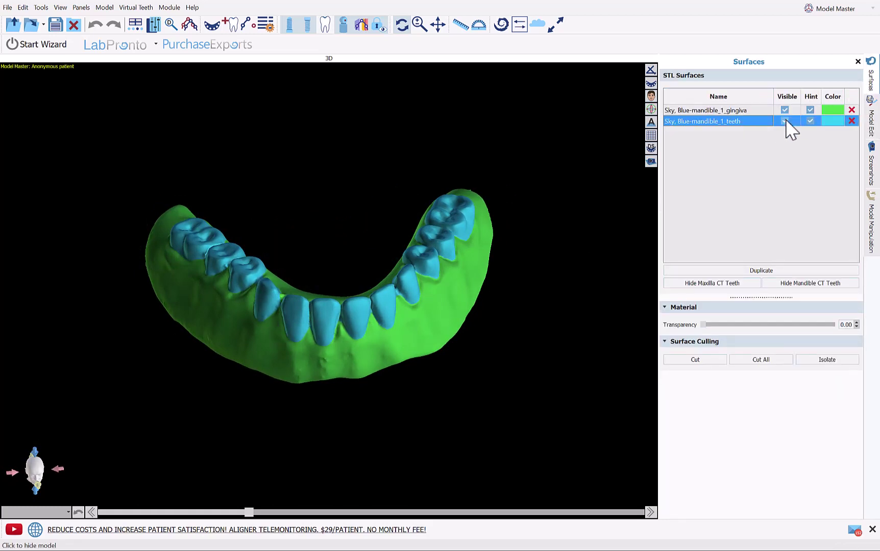
click(785, 122)
click(784, 110)
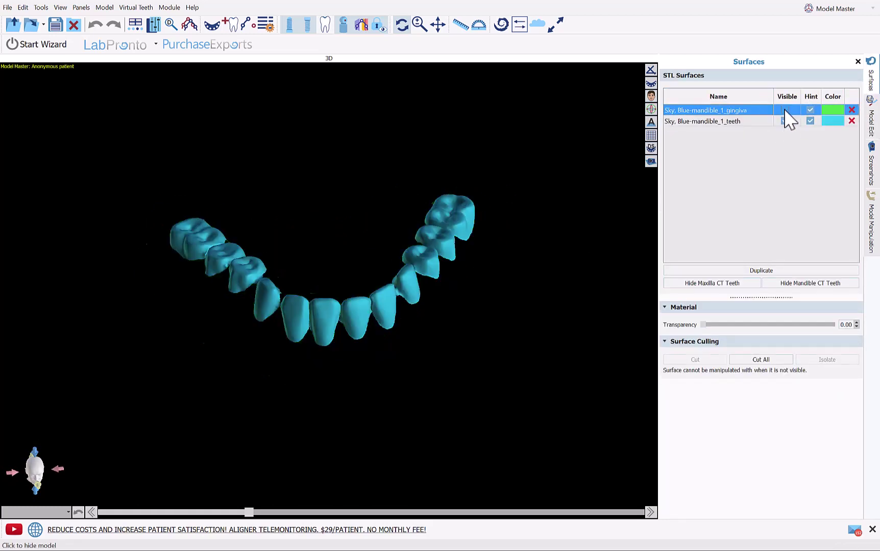
click(784, 109)
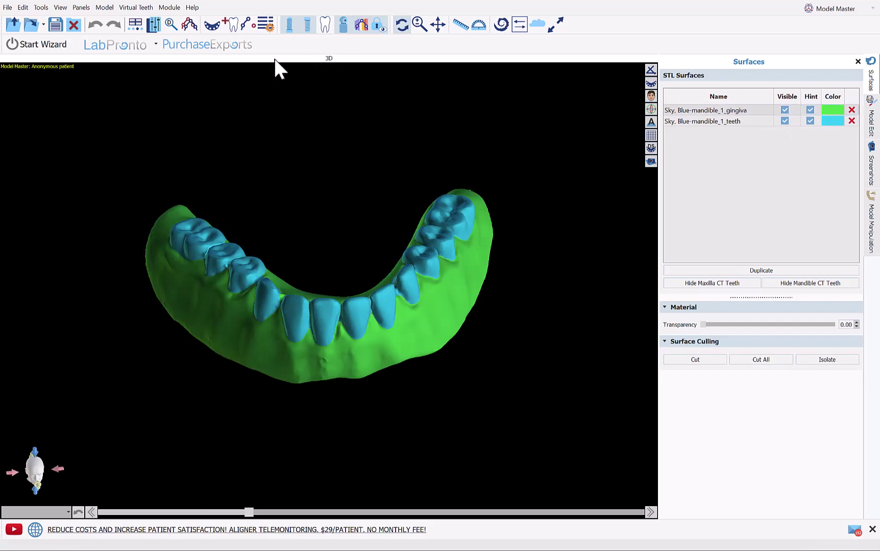
click(785, 121)
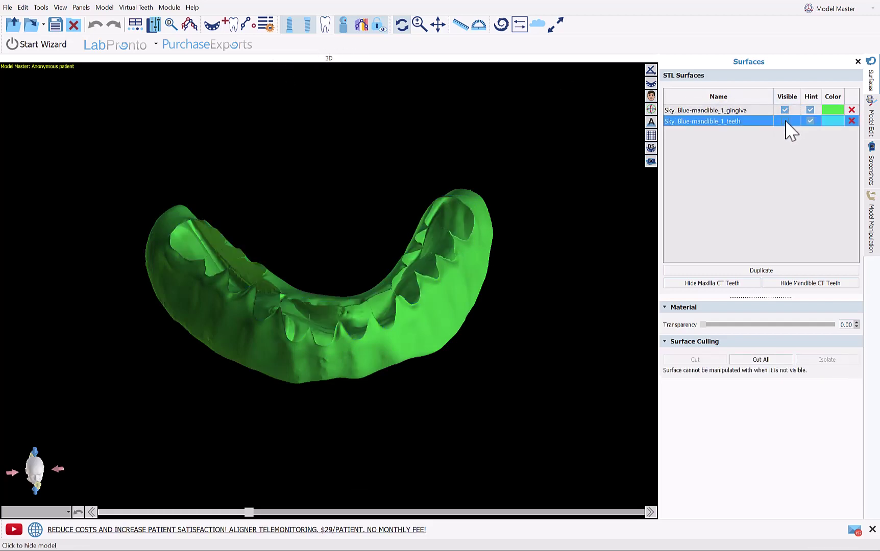
click(872, 227)
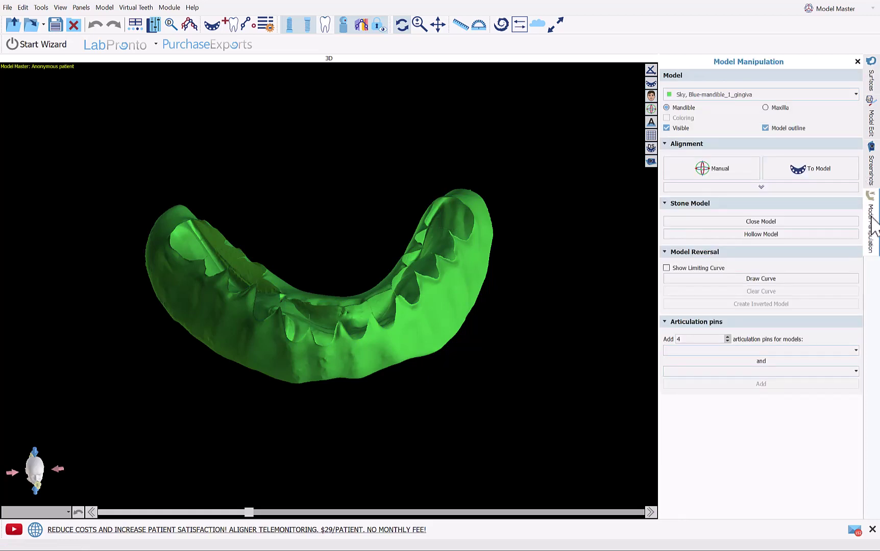
Select and close all 12 holes in the mandible_1 gingiva, then inspect the solid surface.
click(872, 120)
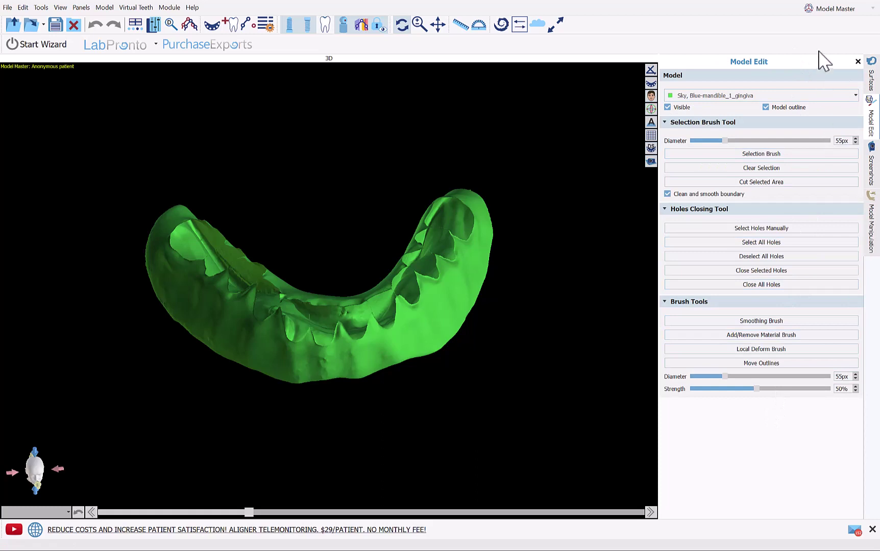
click(154, 24)
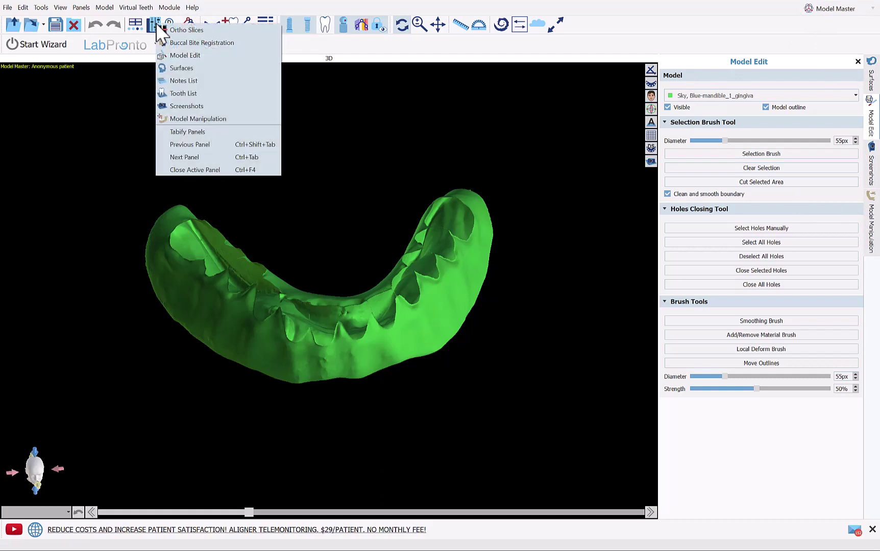
click(483, 94)
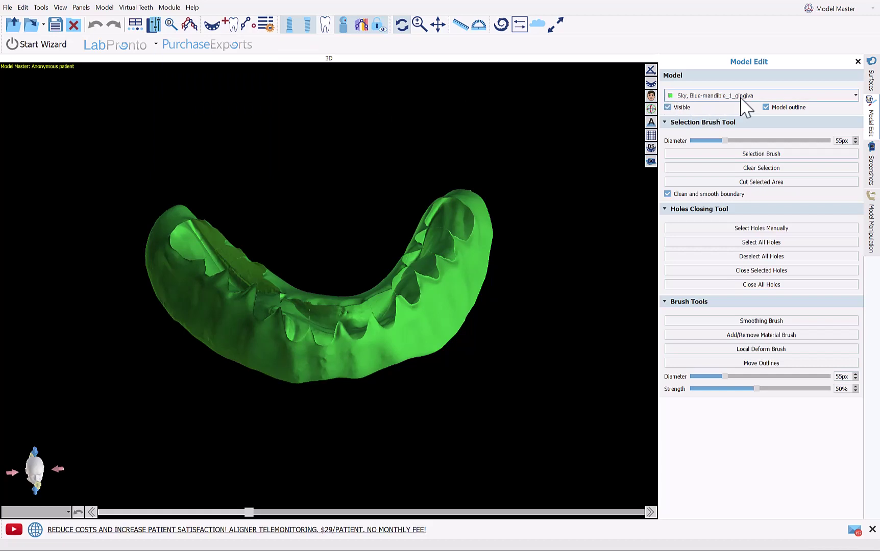
click(752, 244)
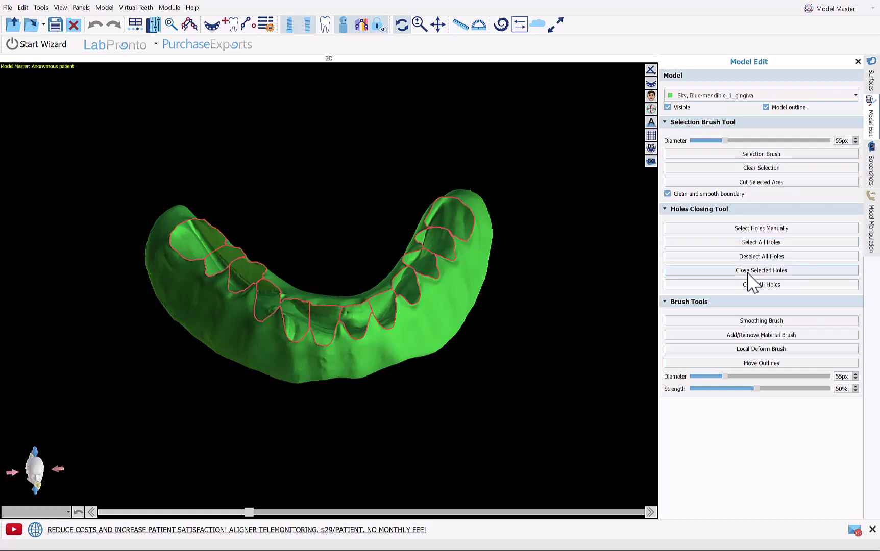
click(748, 273)
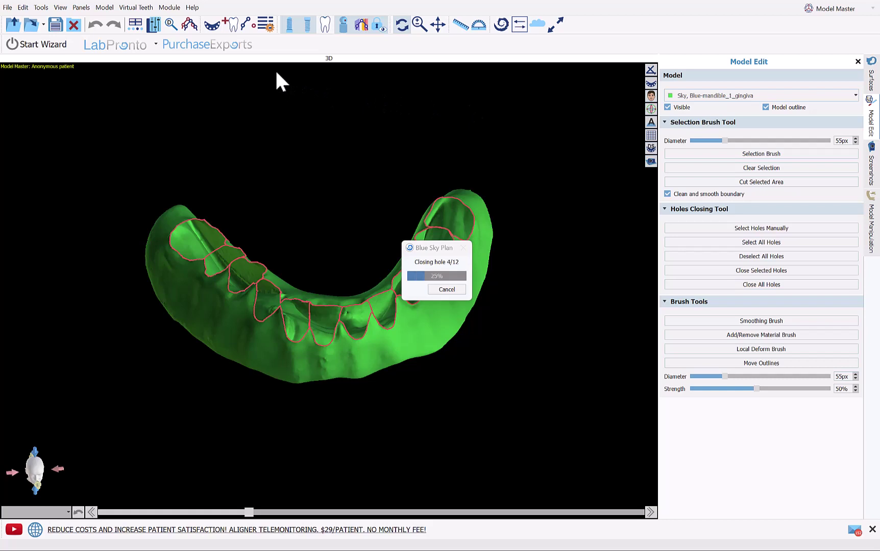
drag(264, 257, 263, 304)
drag(352, 425, 311, 133)
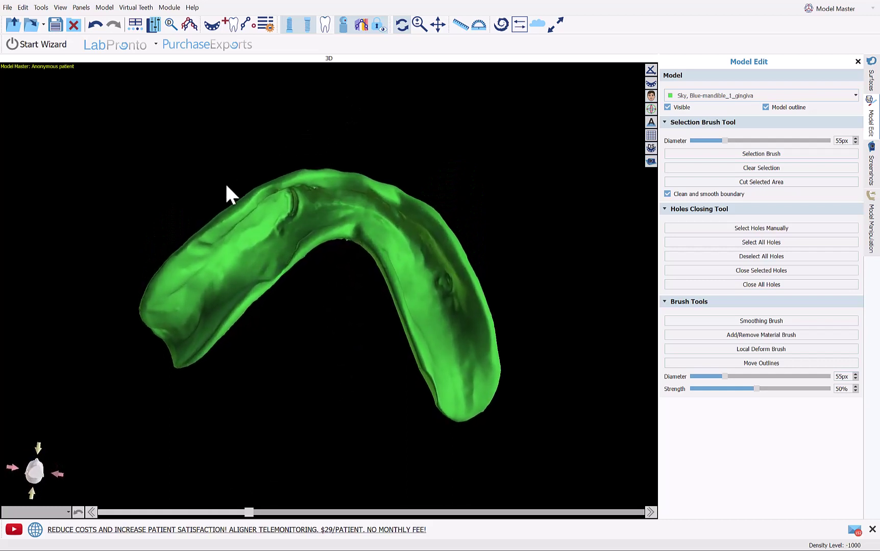
click(873, 238)
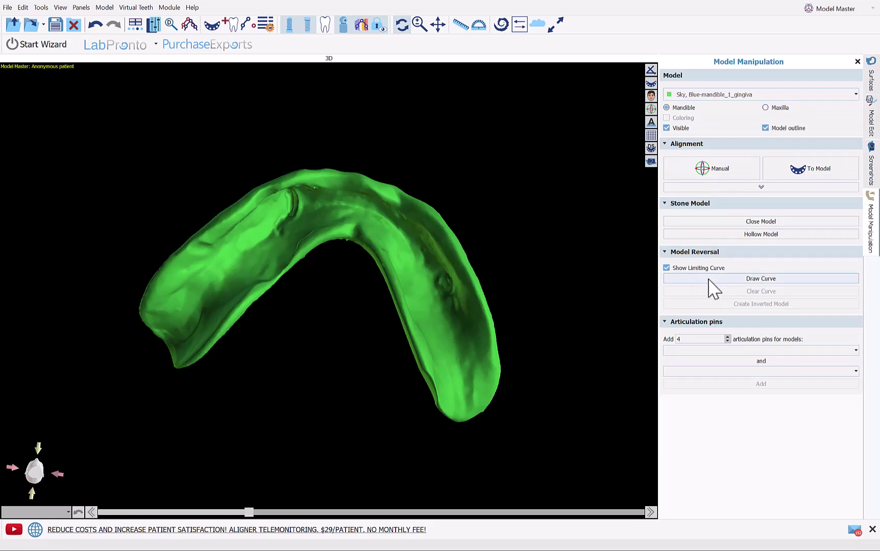
Start a limiting curve and place points along the gingiva's outer edge around the right end.
click(712, 281)
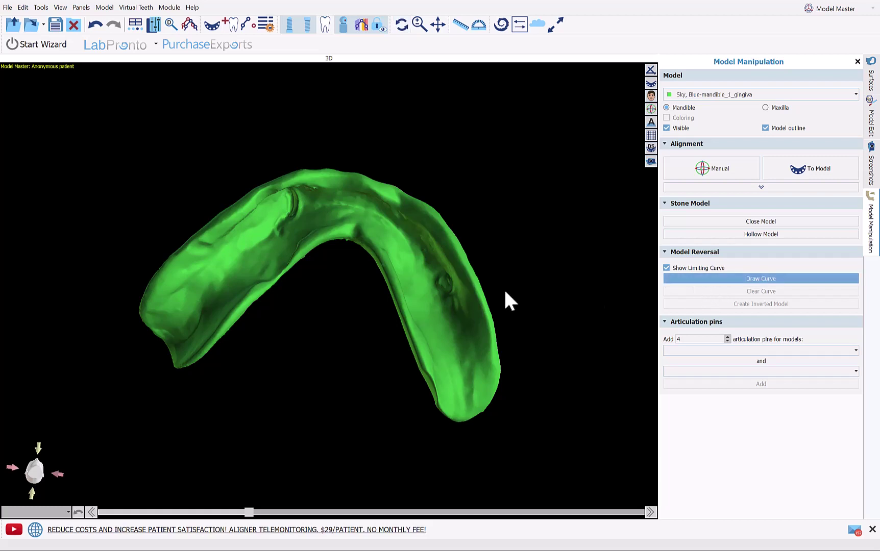
click(162, 273)
click(219, 224)
click(293, 179)
click(384, 193)
click(461, 251)
click(494, 334)
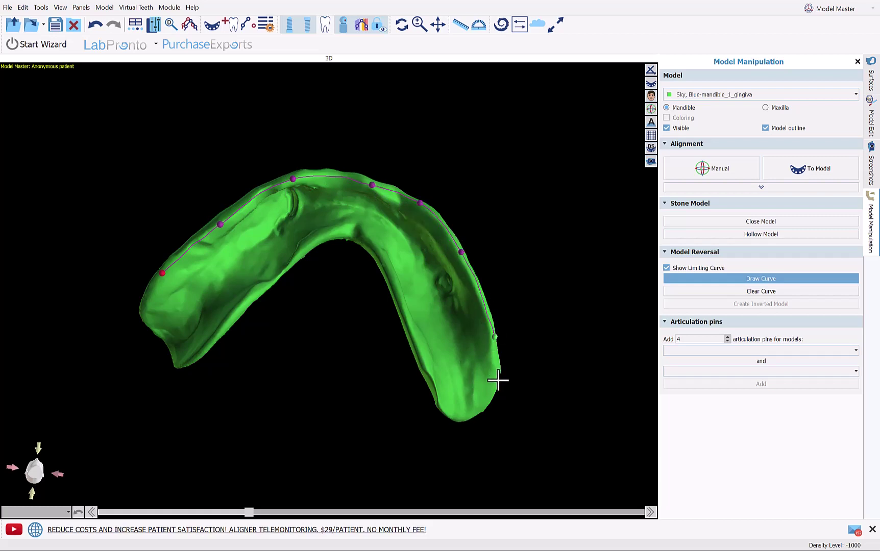
click(496, 387)
click(477, 414)
click(446, 416)
Continue the curve along the inner edge and around the left end, closing it at the start.
click(421, 352)
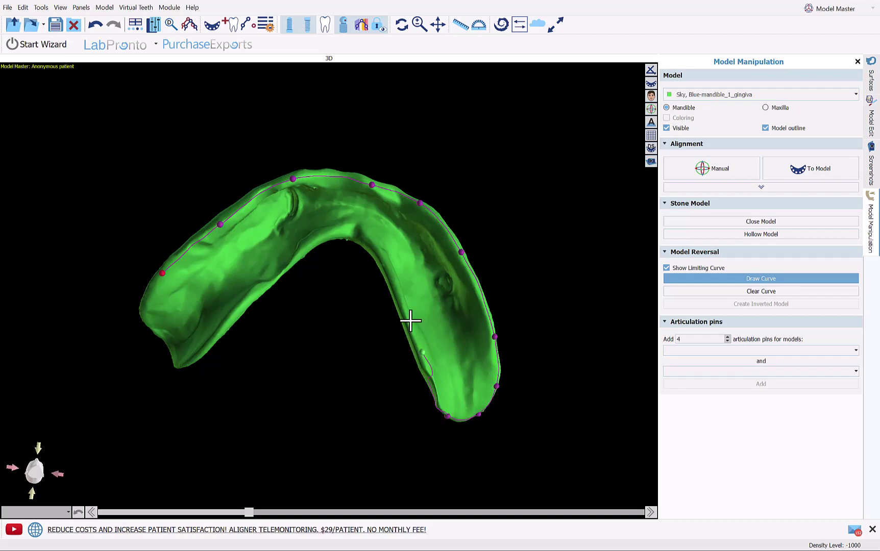
click(387, 265)
click(363, 234)
click(334, 233)
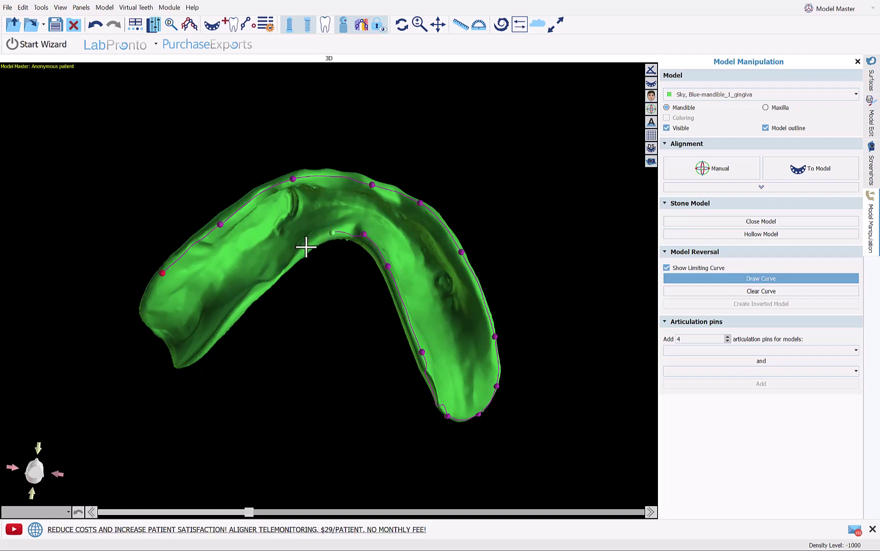
click(262, 291)
click(192, 361)
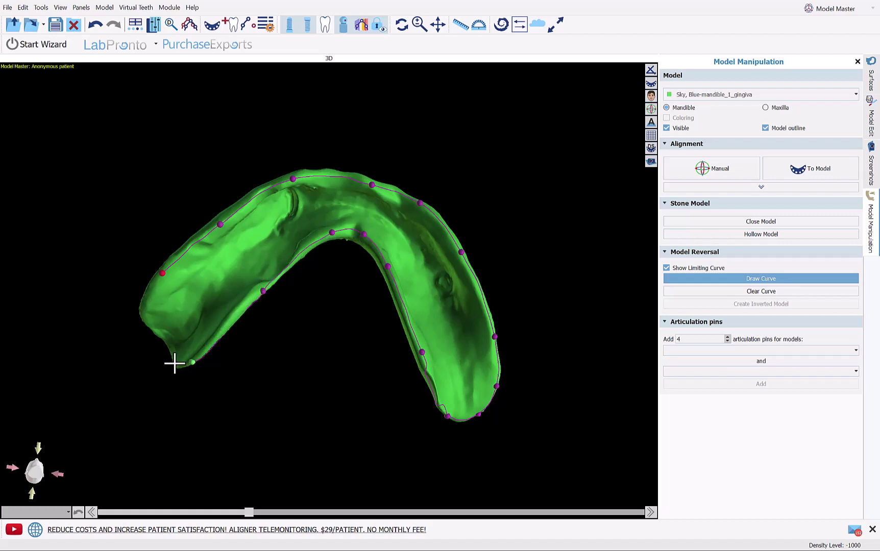
right_drag(174, 361, 311, 291)
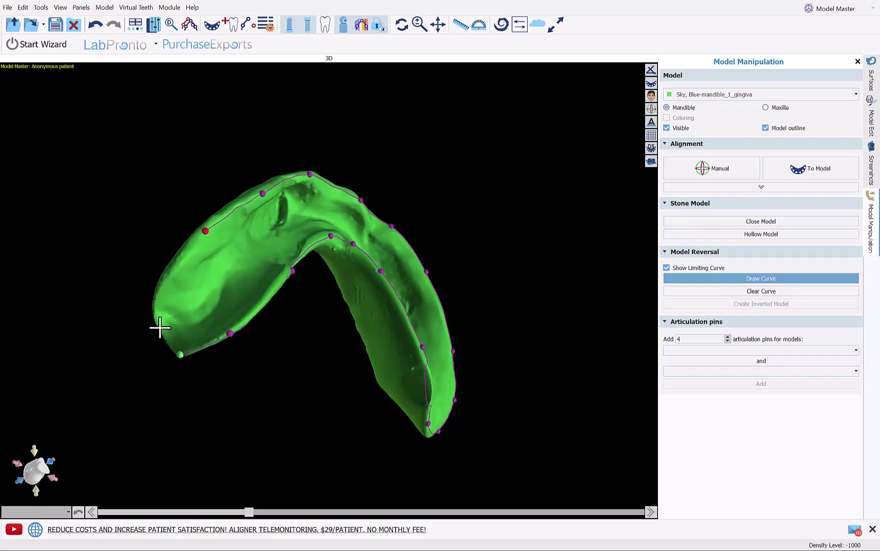
click(165, 280)
click(181, 255)
click(192, 245)
right_drag(321, 226, 281, 393)
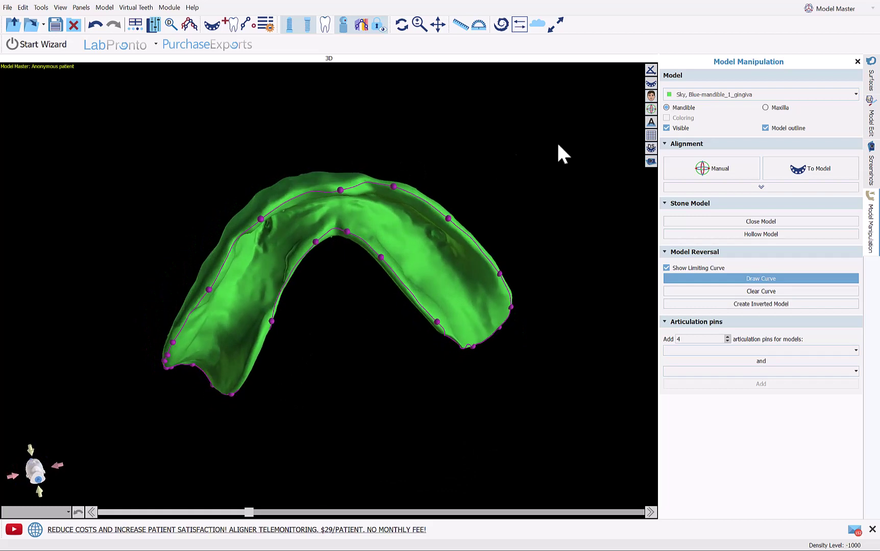
Create the inverted base model from the limiting curve and inspect it against the gingiva.
click(790, 304)
click(872, 82)
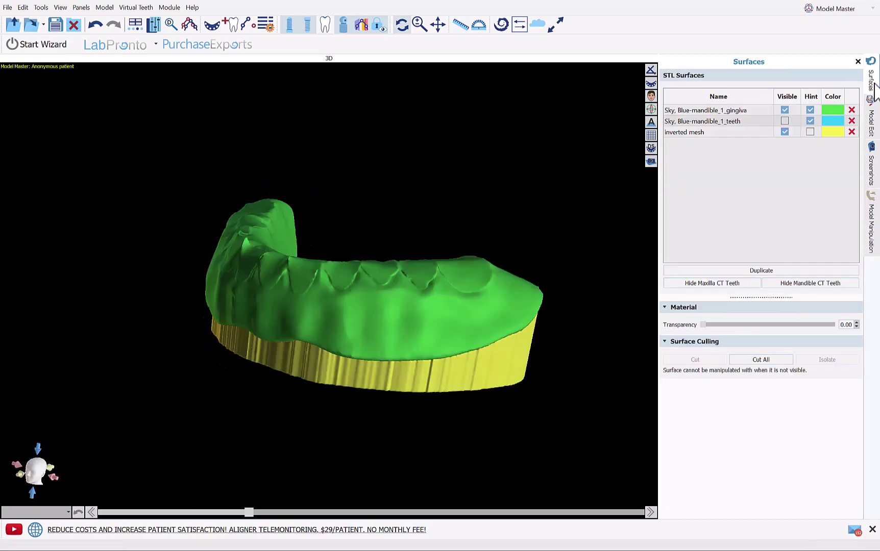
click(784, 111)
click(784, 110)
click(785, 110)
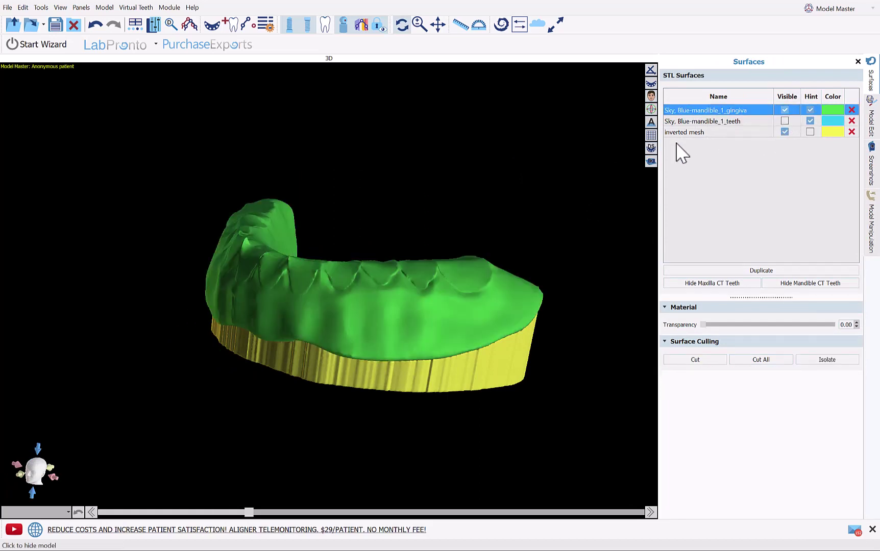
drag(627, 173, 566, 179)
drag(344, 201, 331, 278)
Hide the gingiva and inverted mesh, showing only the cyan lower teeth.
click(784, 110)
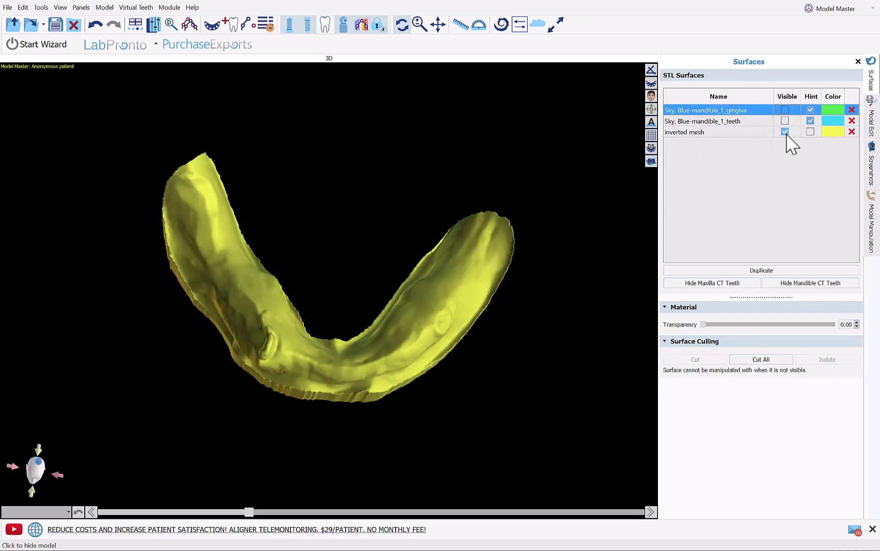
click(785, 132)
click(785, 121)
drag(367, 411, 361, 110)
drag(341, 347, 404, 418)
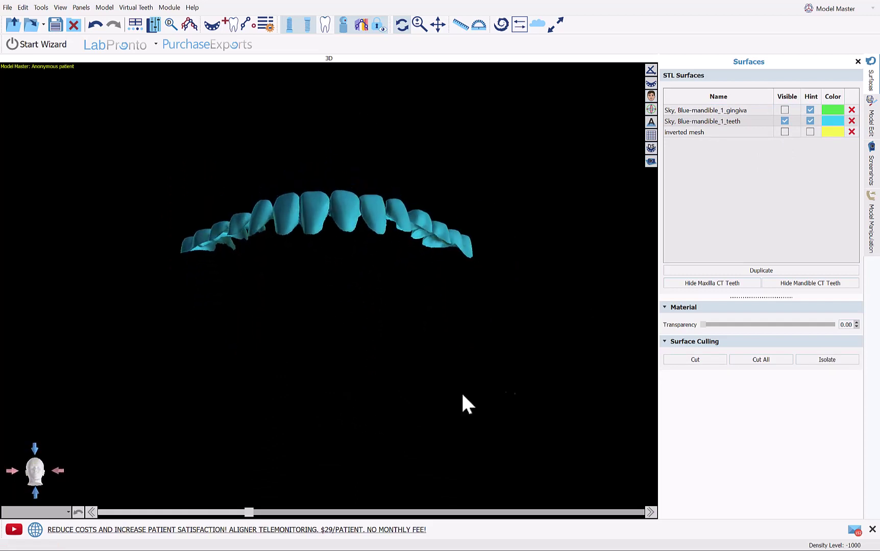
Build a closed stone model from the lower teeth and hide the original teeth surface.
click(871, 230)
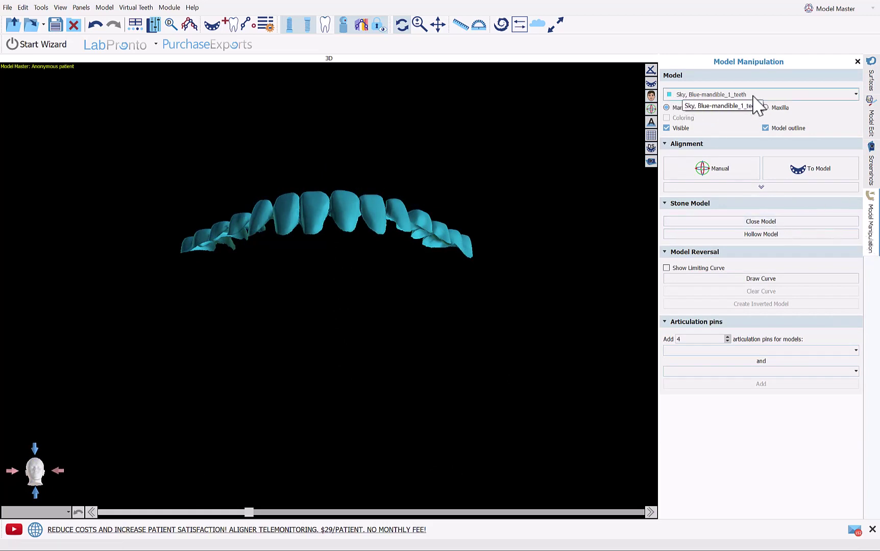
click(753, 222)
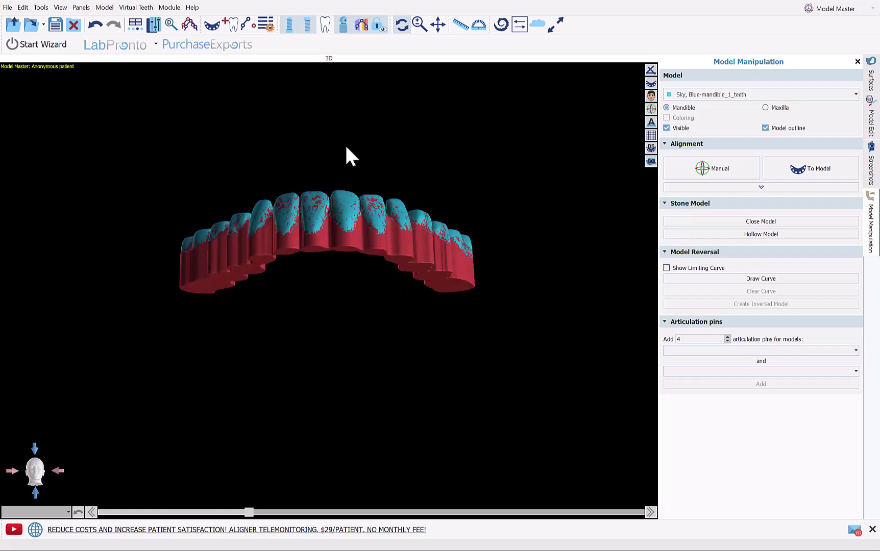
click(871, 77)
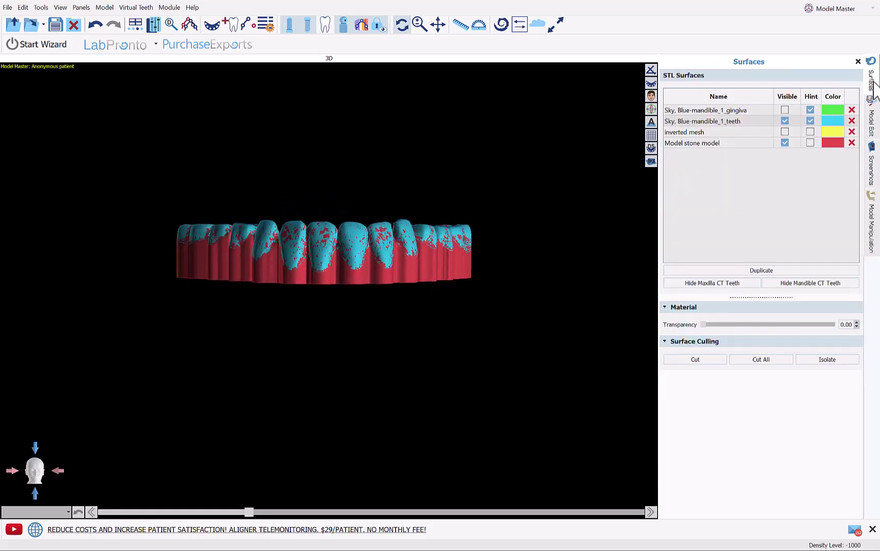
click(784, 121)
click(784, 121)
Rename the stone model to 'extended teeth'.
click(750, 143)
click(747, 143)
text(extended teeth)
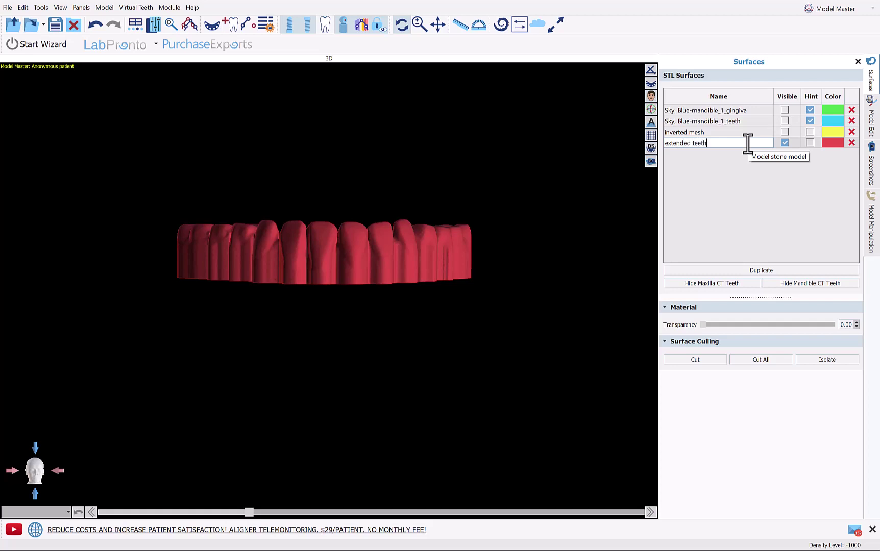
key(Return)
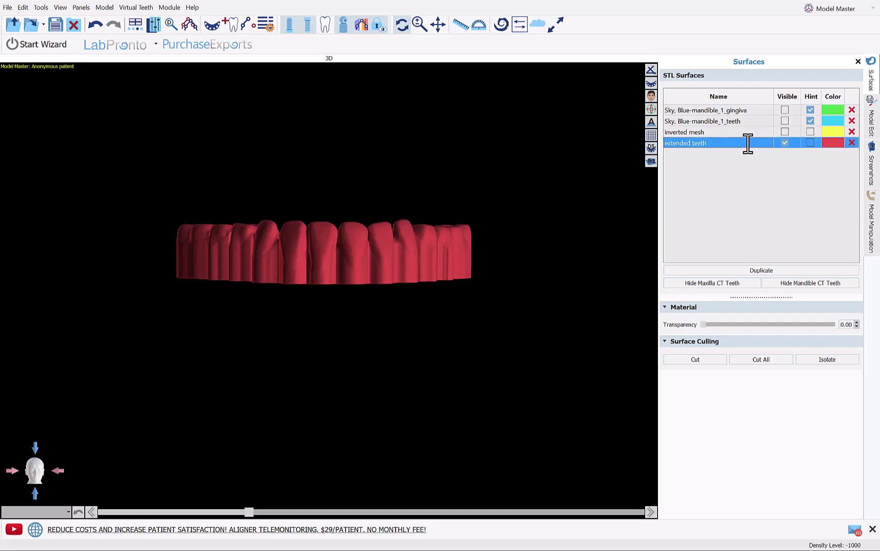
Show the green gingiva again alongside the red extended teeth.
click(783, 110)
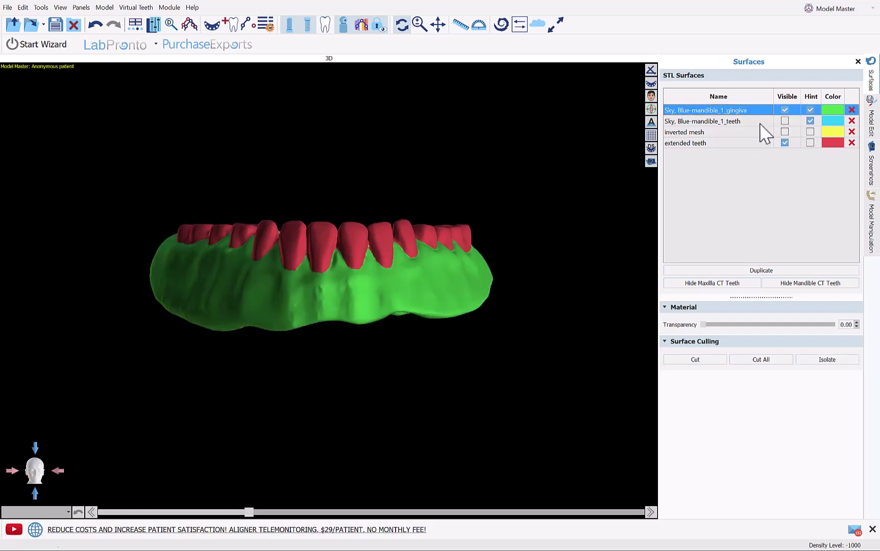
drag(435, 383, 294, 312)
drag(390, 437, 321, 326)
drag(326, 253, 335, 377)
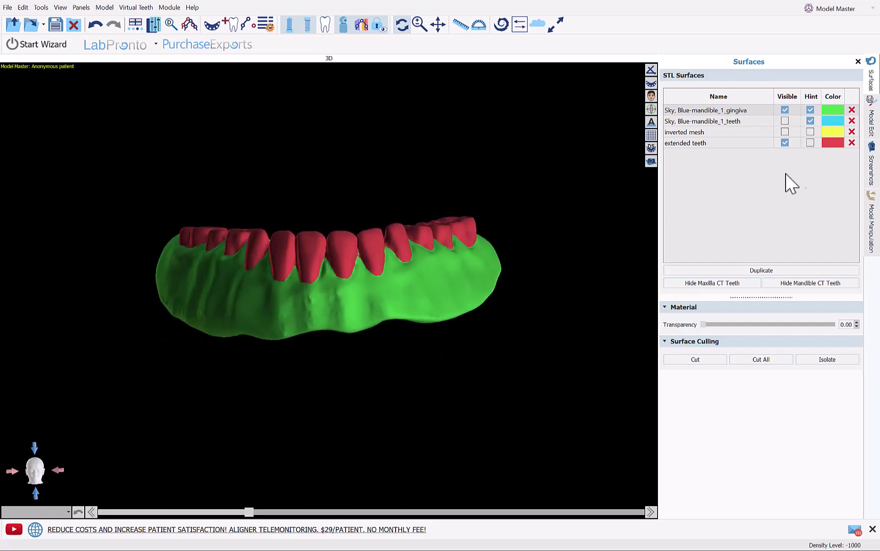
Brush extra material across the front of the extended teeth with the Add/Remove Material Brush.
click(871, 121)
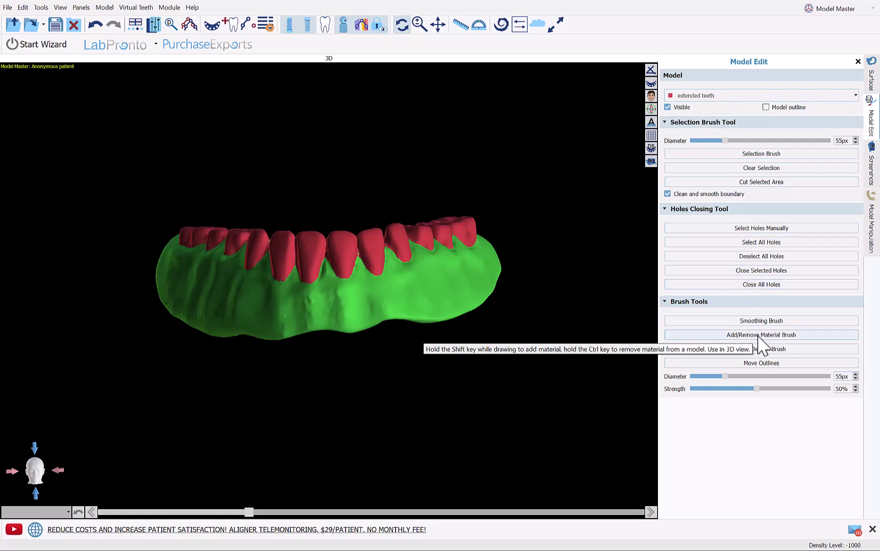
click(795, 336)
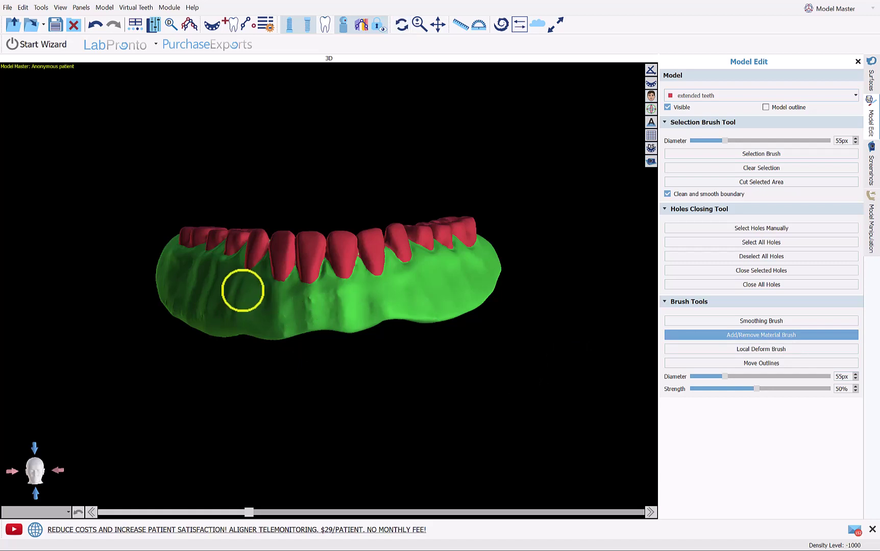
mouse_move(205, 279)
mouse_down()
mouse_move(215, 271)
mouse_move(241, 289)
mouse_move(298, 299)
mouse_up()
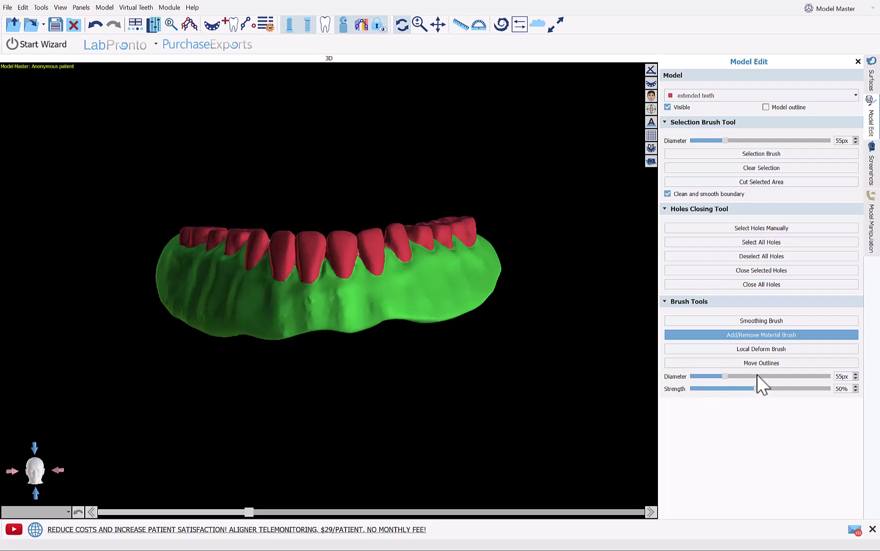
drag(444, 128, 429, 206)
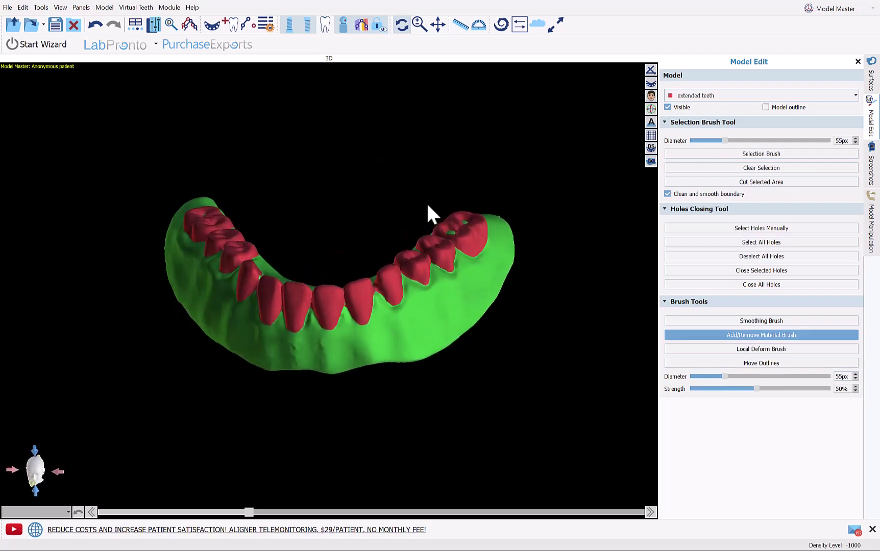
drag(265, 204, 280, 302)
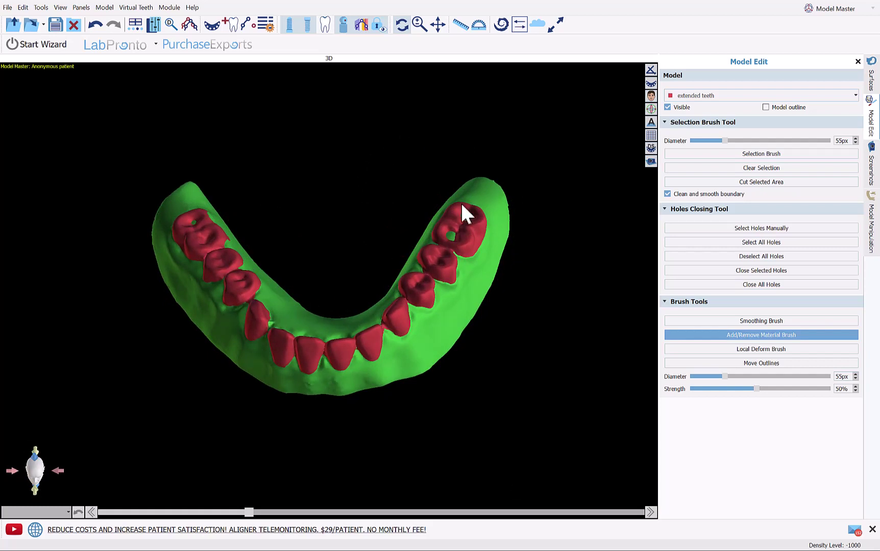
click(839, 11)
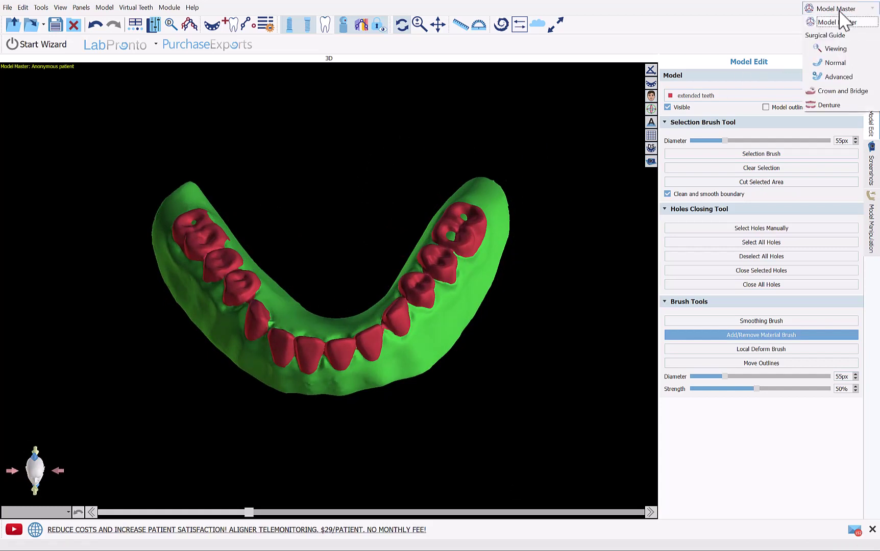
Switch to the Crown and Bridge module and expand the Boolean operations options.
click(842, 91)
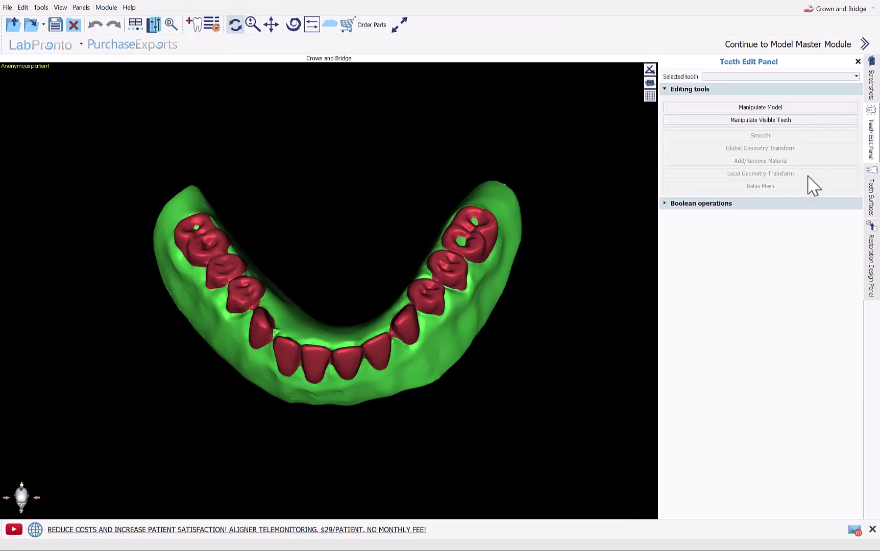
click(699, 203)
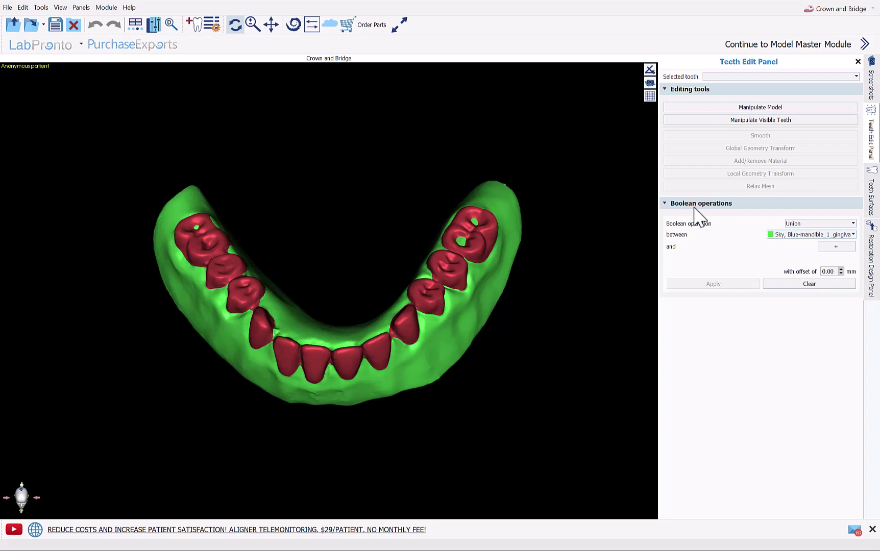
right_drag(361, 466, 344, 226)
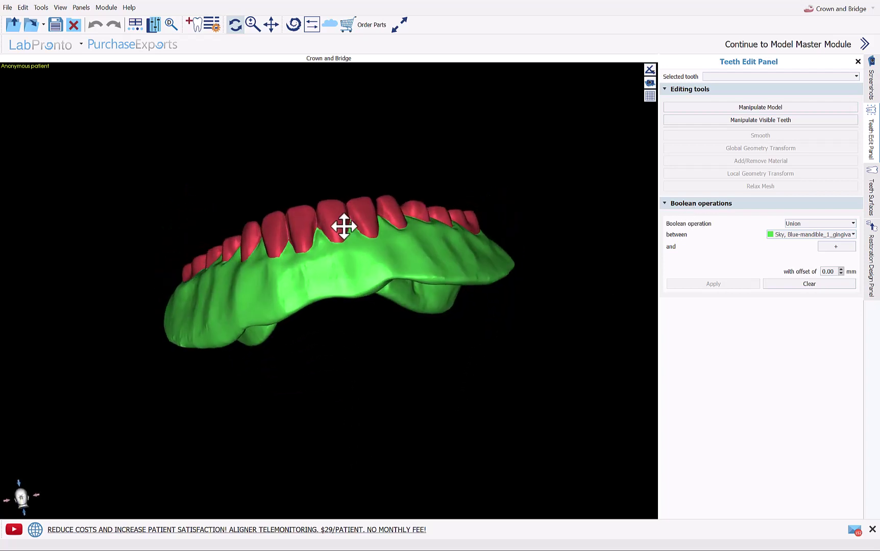
right_drag(296, 127, 310, 220)
right_drag(342, 425, 318, 86)
right_drag(341, 250, 380, 358)
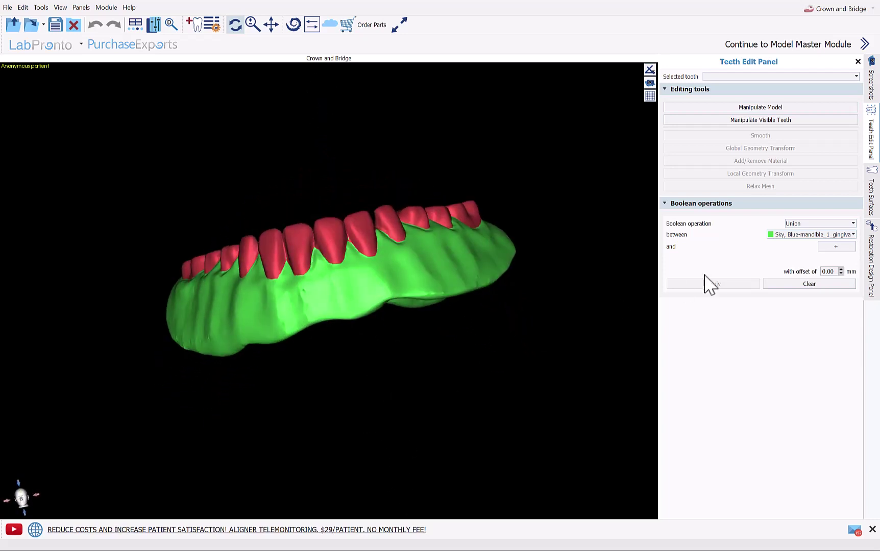
Set up a Difference Boolean between the extended teeth and the inverted mesh.
click(808, 224)
click(805, 239)
click(812, 234)
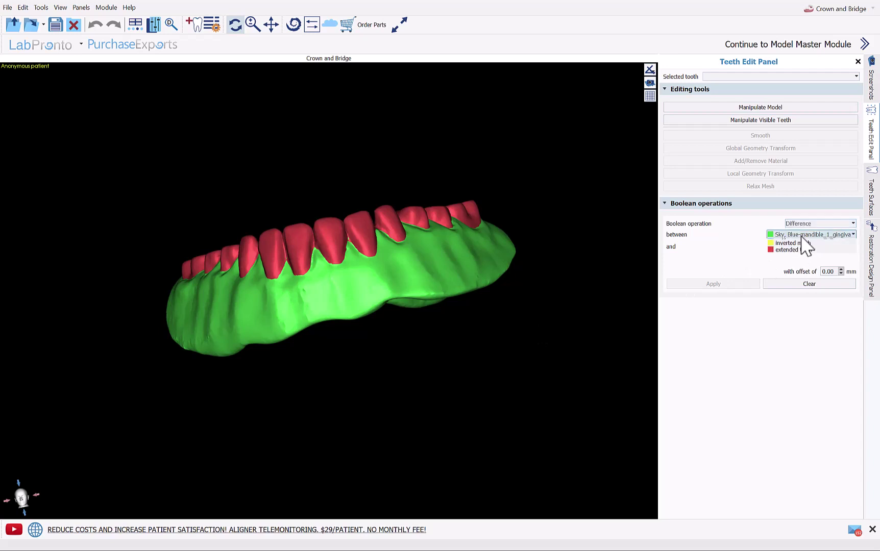
click(802, 262)
click(836, 247)
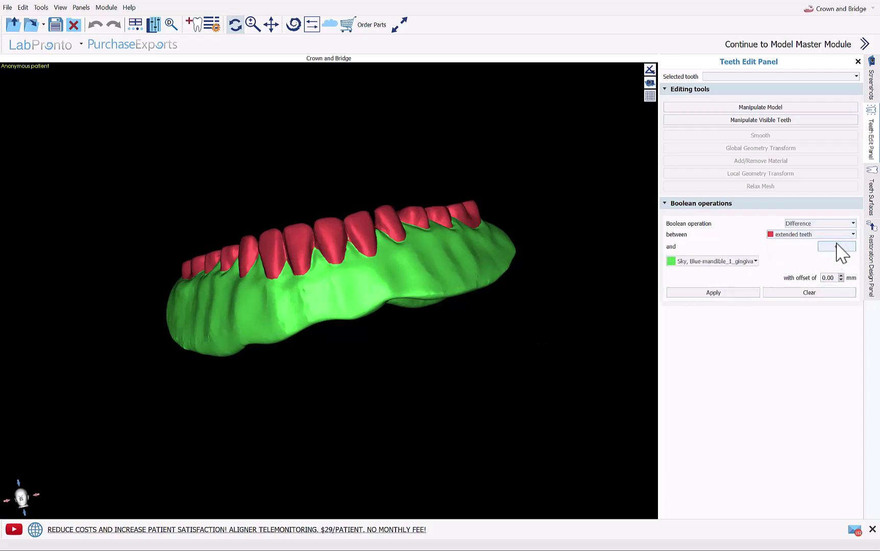
click(747, 263)
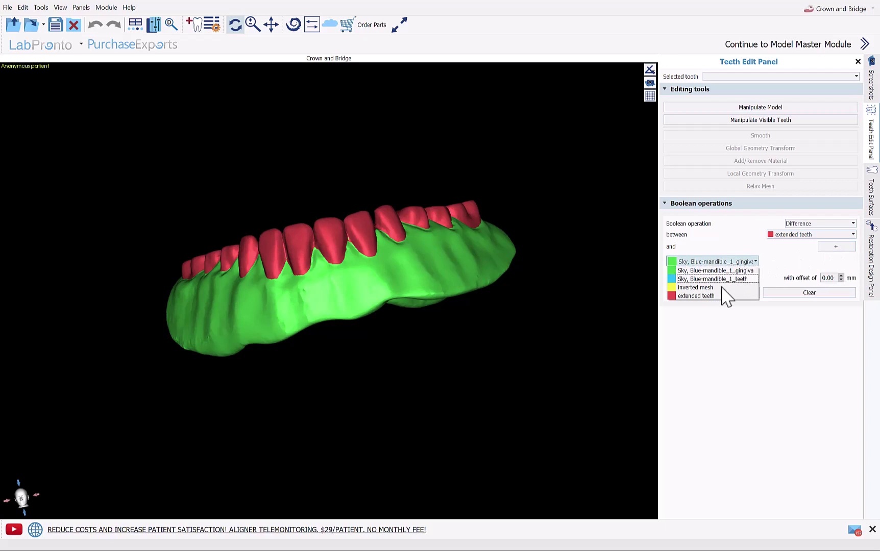
click(713, 288)
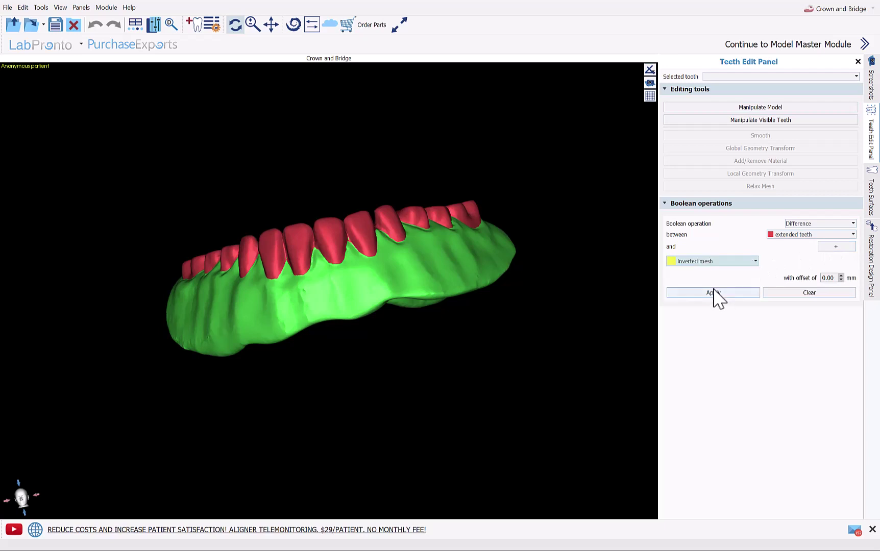
Set the Boolean offset to 1.00 mm and inspect the jaw from several angles.
double_click(825, 278)
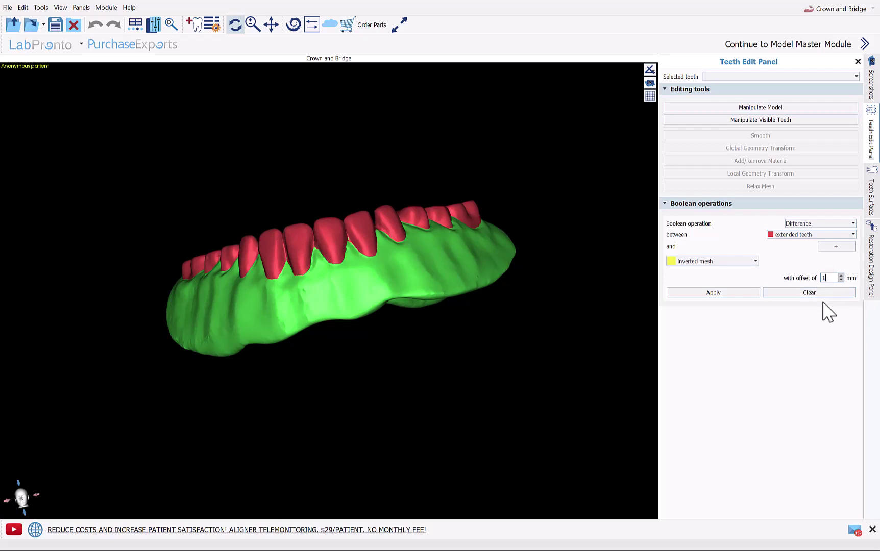
right_drag(456, 423, 338, 144)
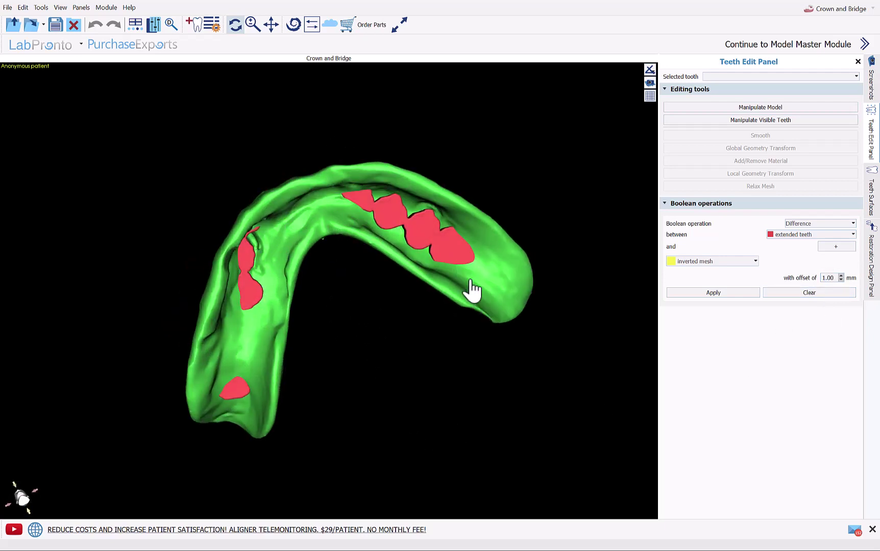
right_drag(325, 164, 360, 486)
right_drag(317, 462, 345, 269)
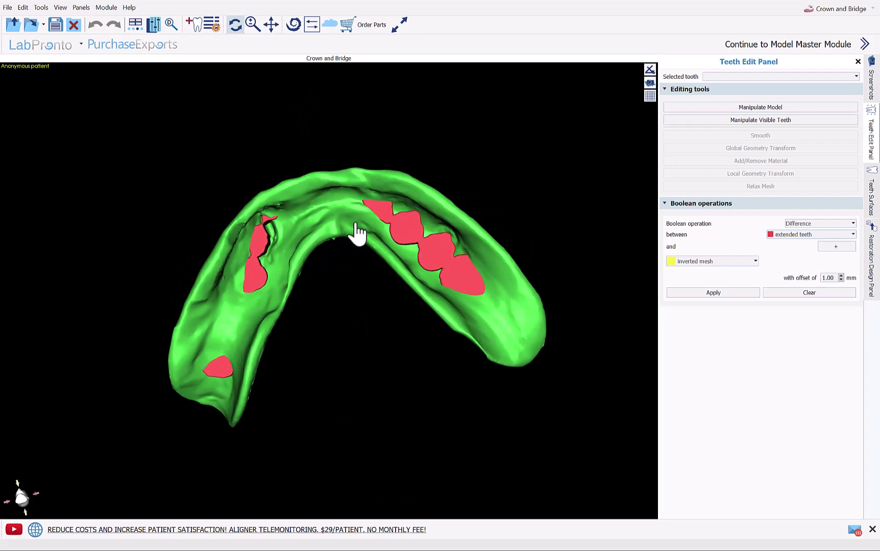
right_drag(362, 179, 354, 327)
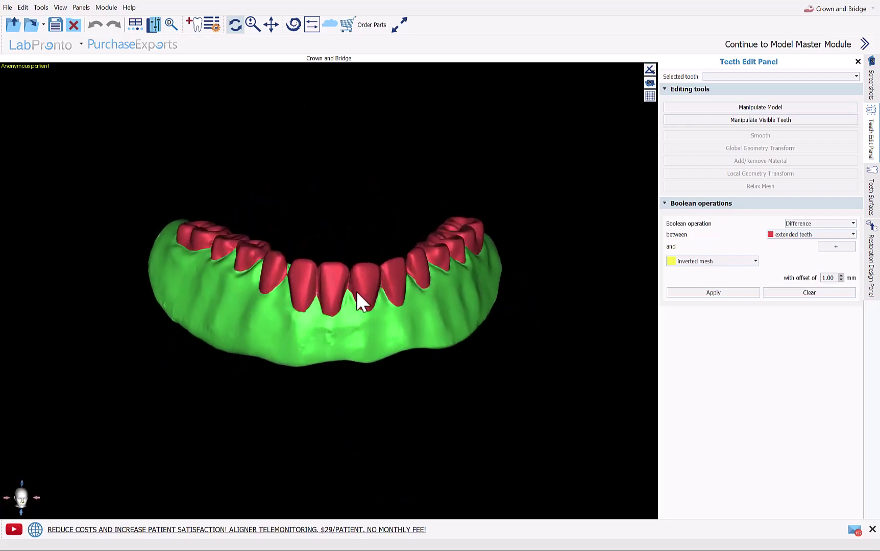